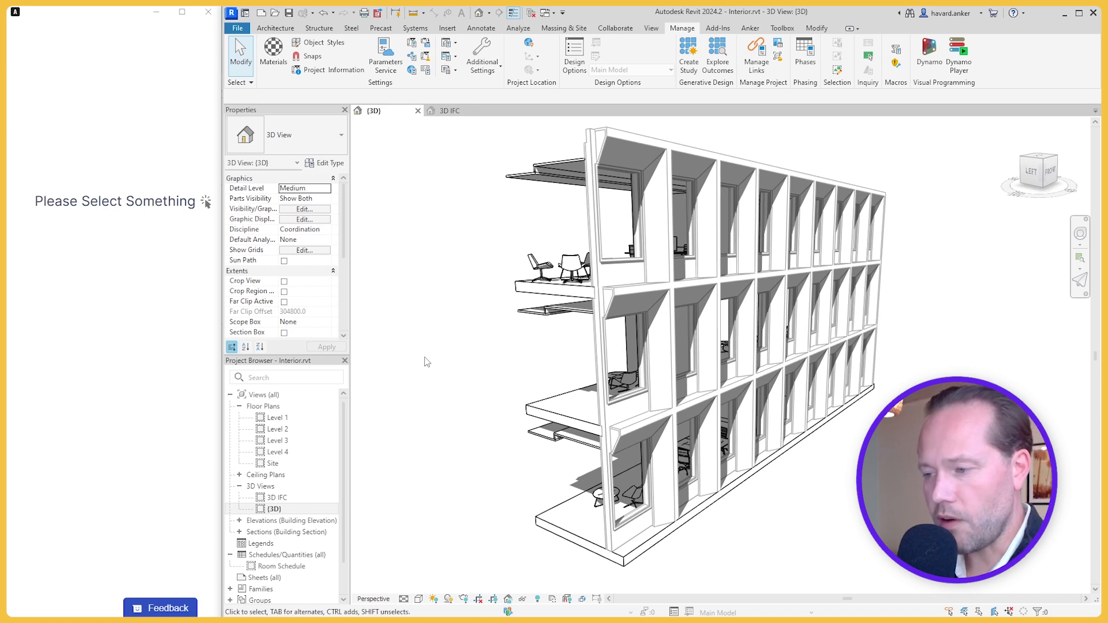
# Open the Level 1 floor plan of the Interior model.
pyautogui.moveTo(462, 375); pyautogui.dragTo(527, 377)
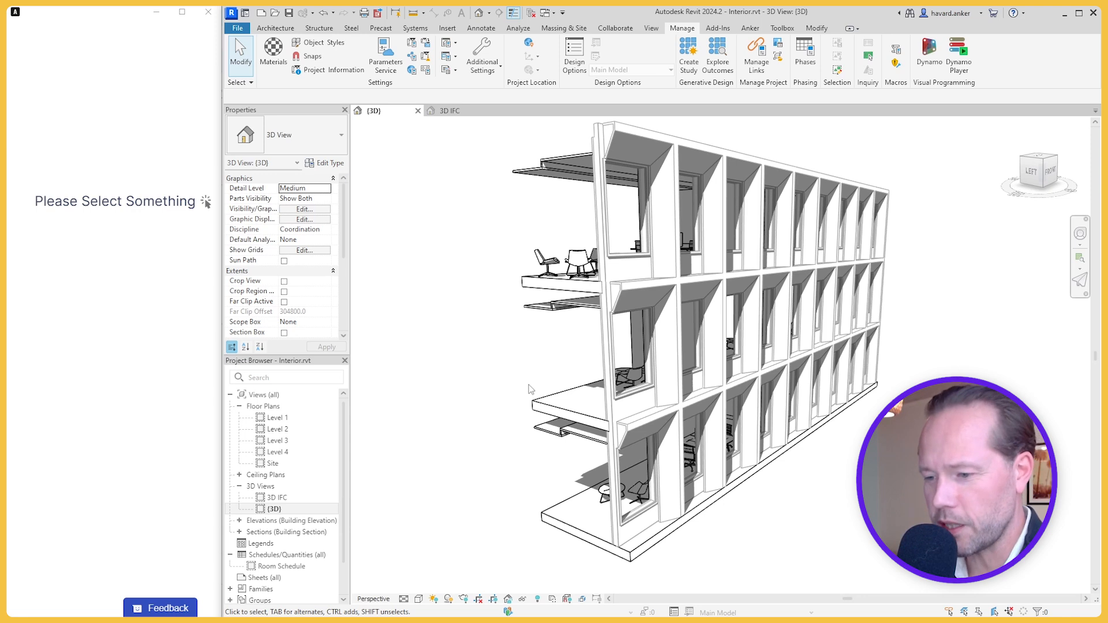
pyautogui.doubleClick(287, 422)
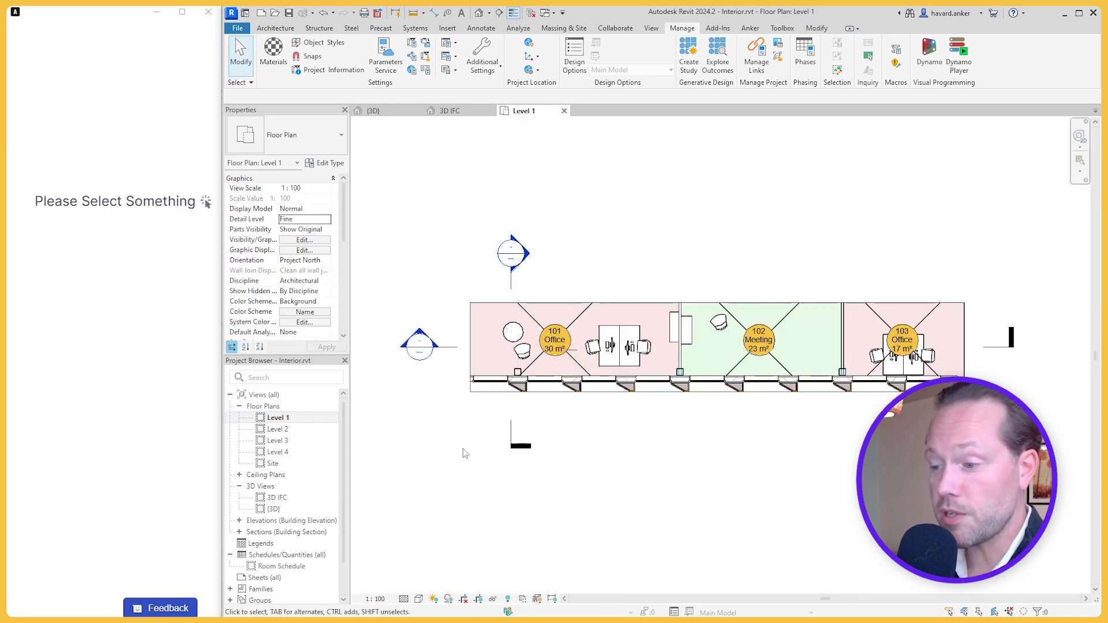
# Switch to Room Data.csv in Excel and examine the room numbers and the NOSTB_RKV_ARCH data columns.
pyautogui.hotkey('alt', 'Tab')
pyautogui.press('Tab')
pyautogui.press('Tab')
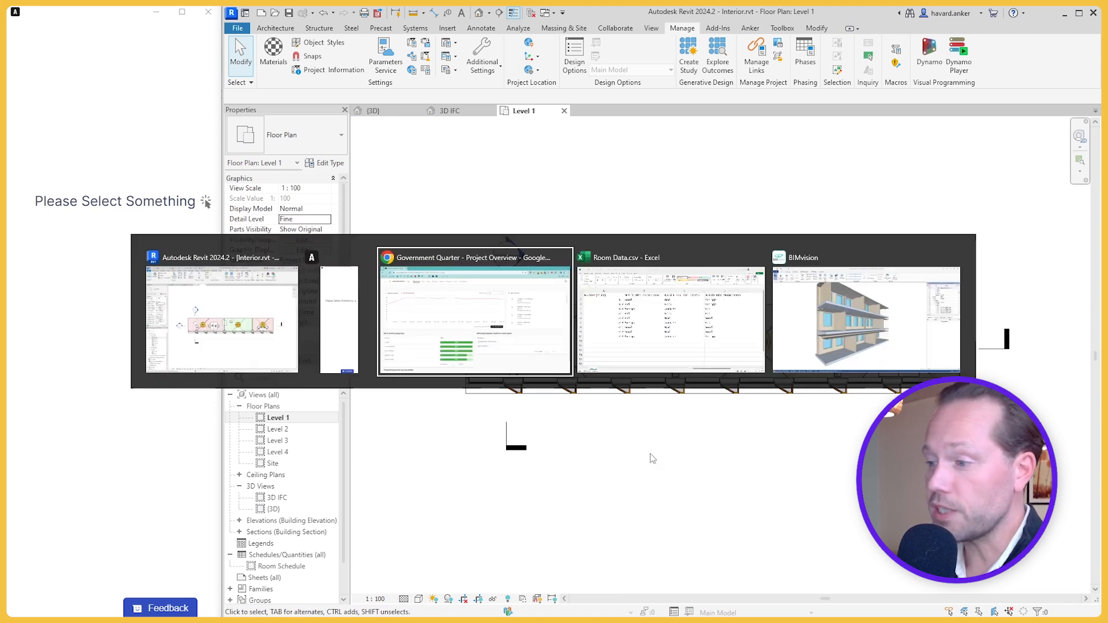
pyautogui.click(183, 206)
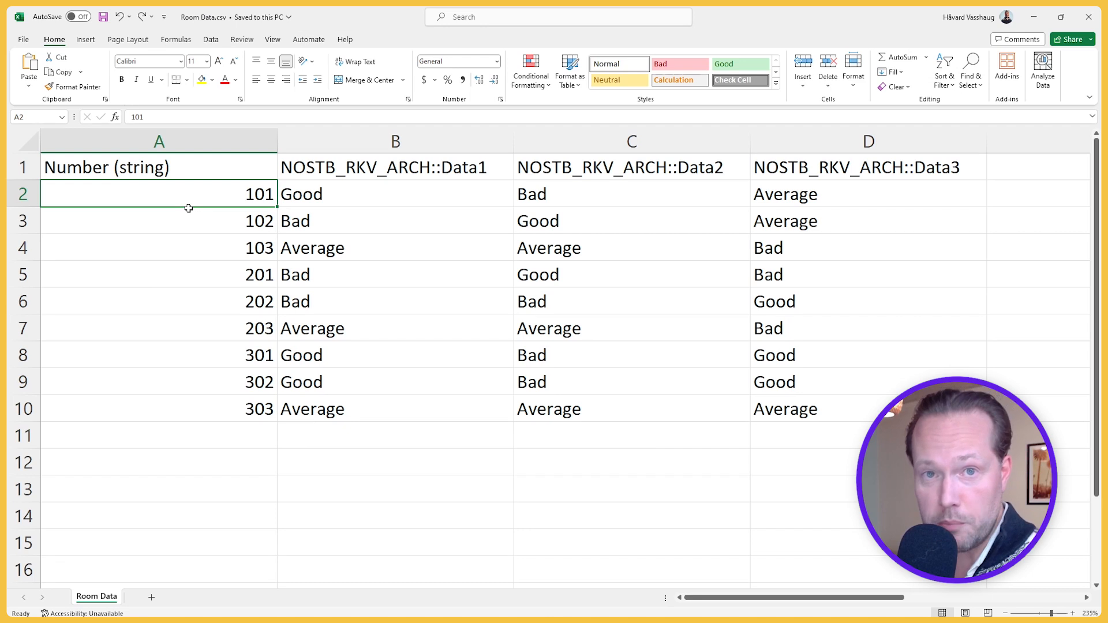
pyautogui.click(198, 221)
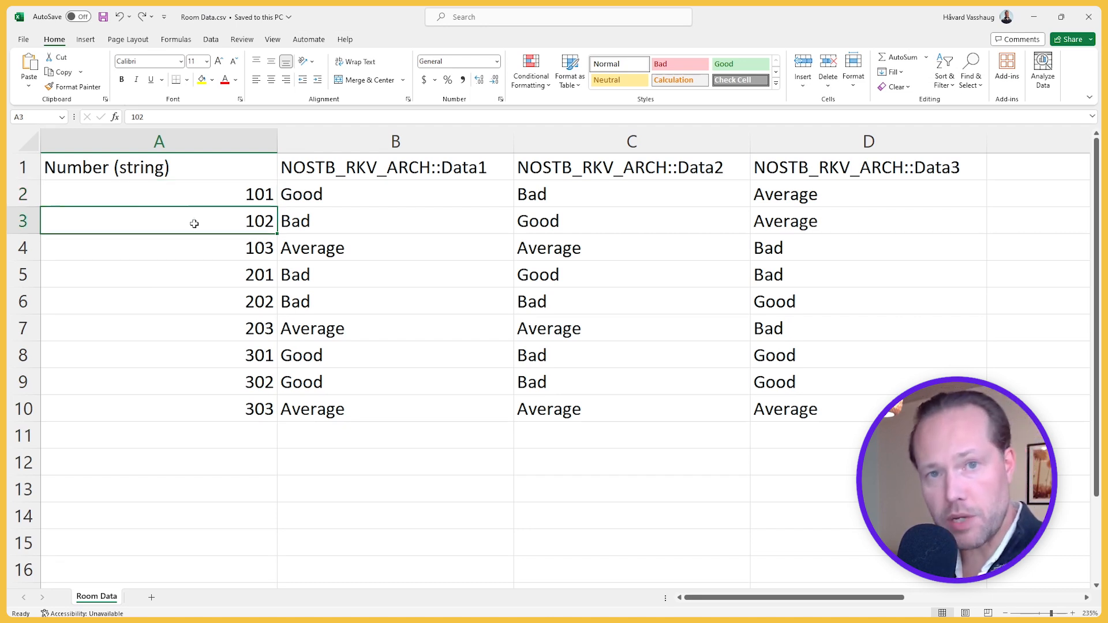
pyautogui.moveTo(427, 142); pyautogui.dragTo(876, 134)
pyautogui.click(464, 170)
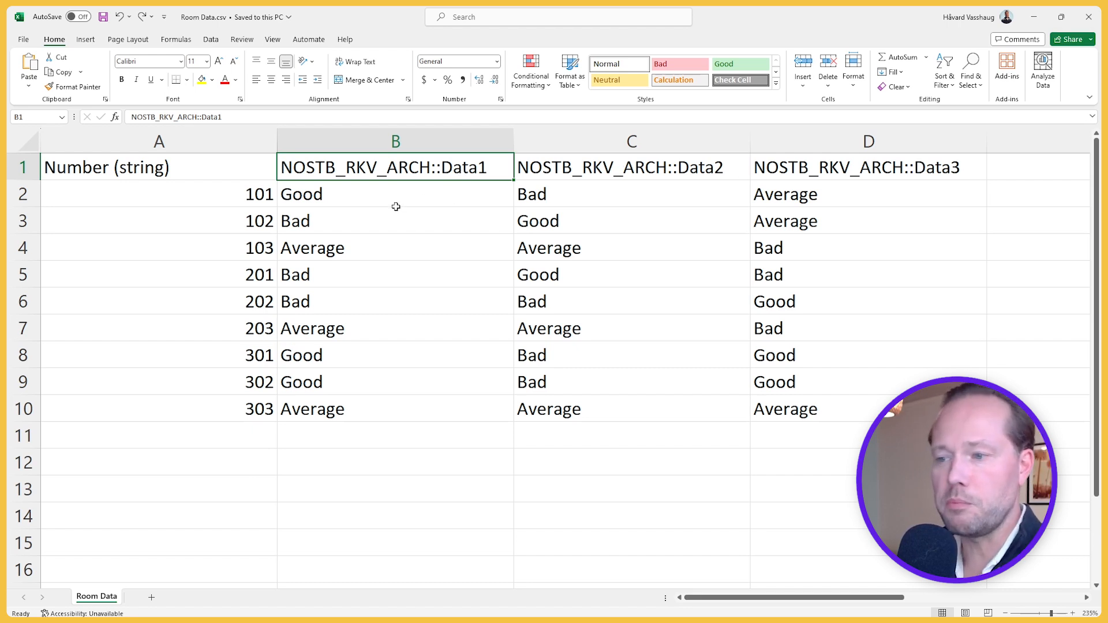
pyautogui.click(400, 240)
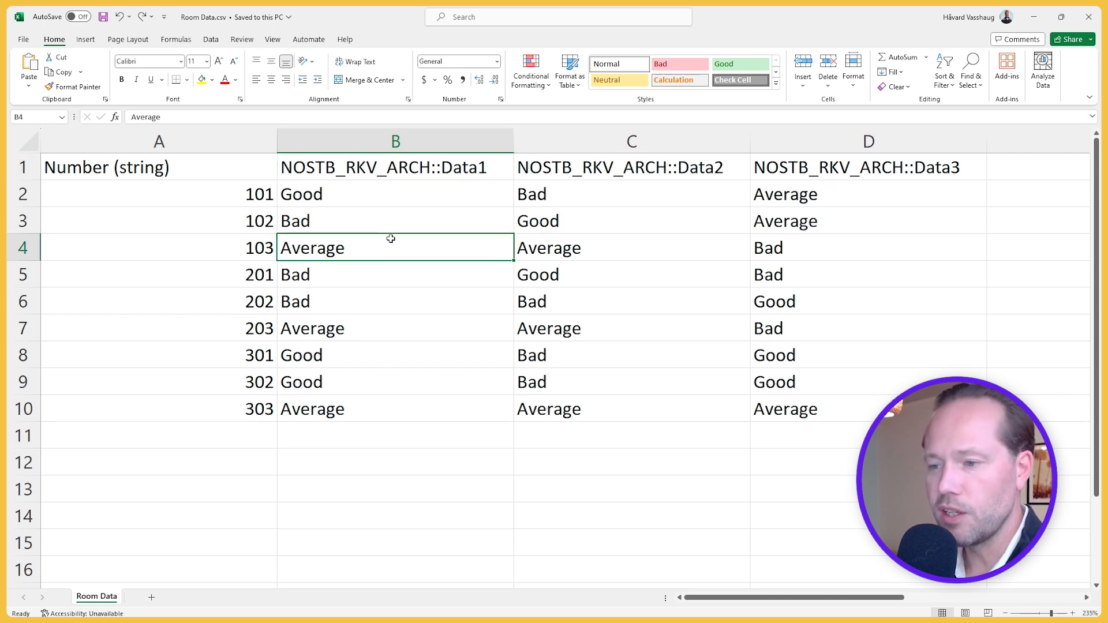
pyautogui.click(384, 274)
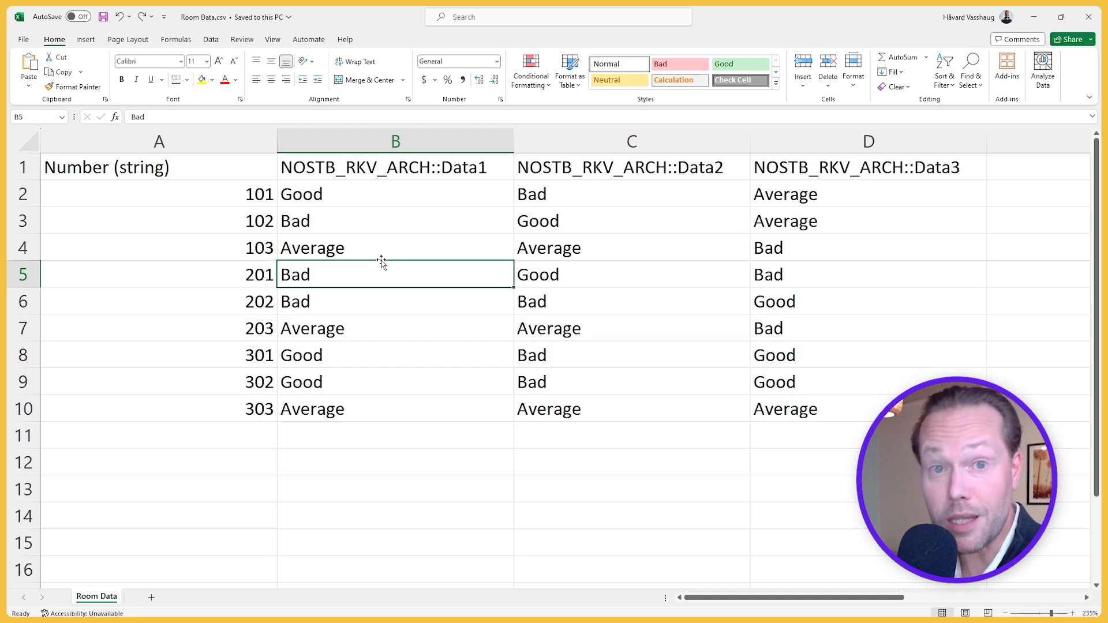
pyautogui.click(385, 256)
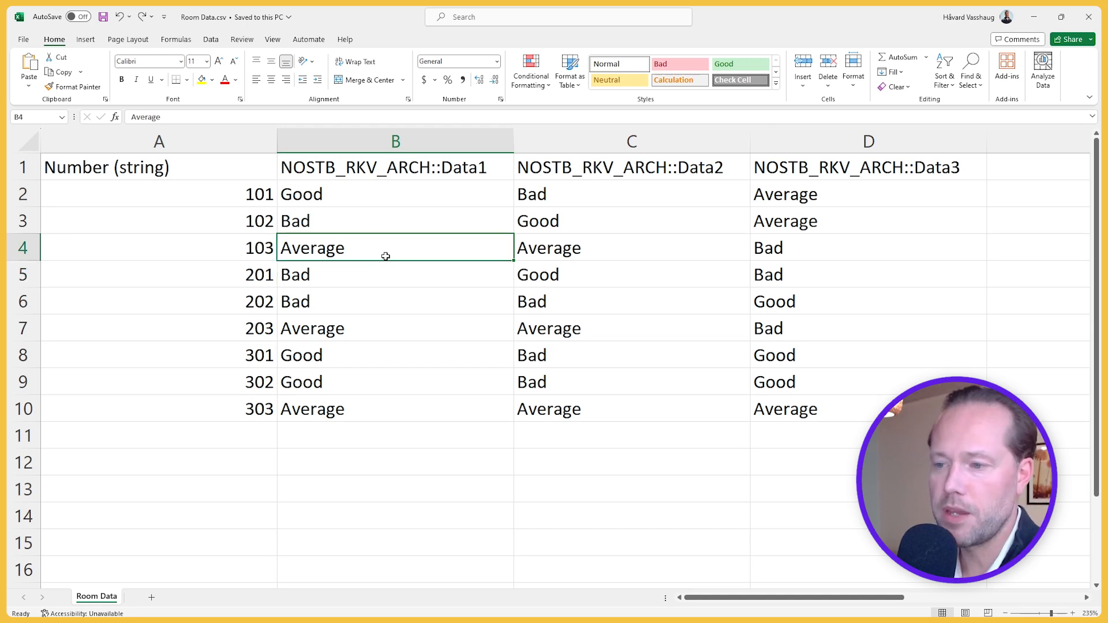
# Fill the NOSTB_RKV_ARCH::Data1 column with Good and the Data2 column with Bad for rooms 101 to 303.
pyautogui.click(449, 202)
pyautogui.moveTo(513, 206); pyautogui.dragTo(493, 417)
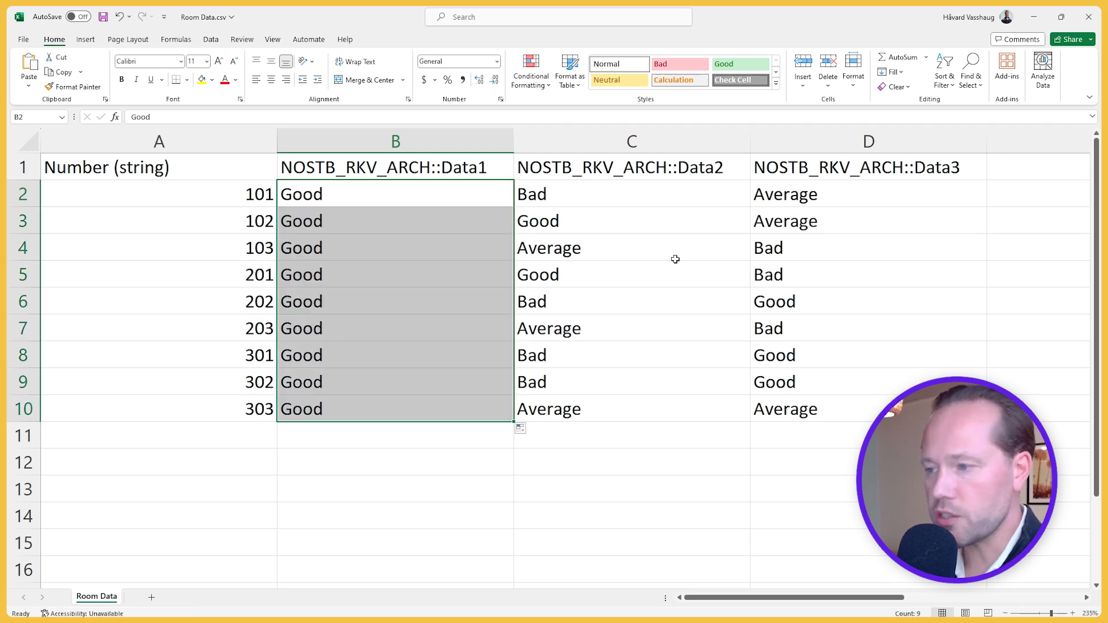
pyautogui.click(684, 198)
pyautogui.moveTo(749, 208); pyautogui.dragTo(729, 417)
# Fill the NOSTB_RKV_ARCH::Data3 column with Average for rooms 101 to 303.
pyautogui.click(876, 202)
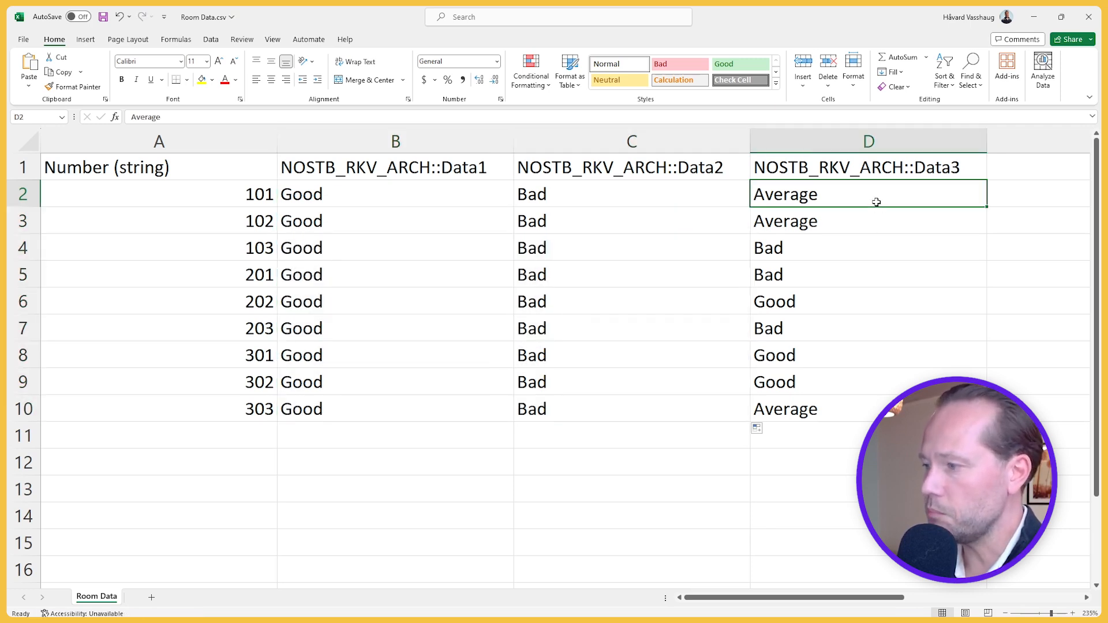
pyautogui.click(988, 206)
pyautogui.click(982, 209)
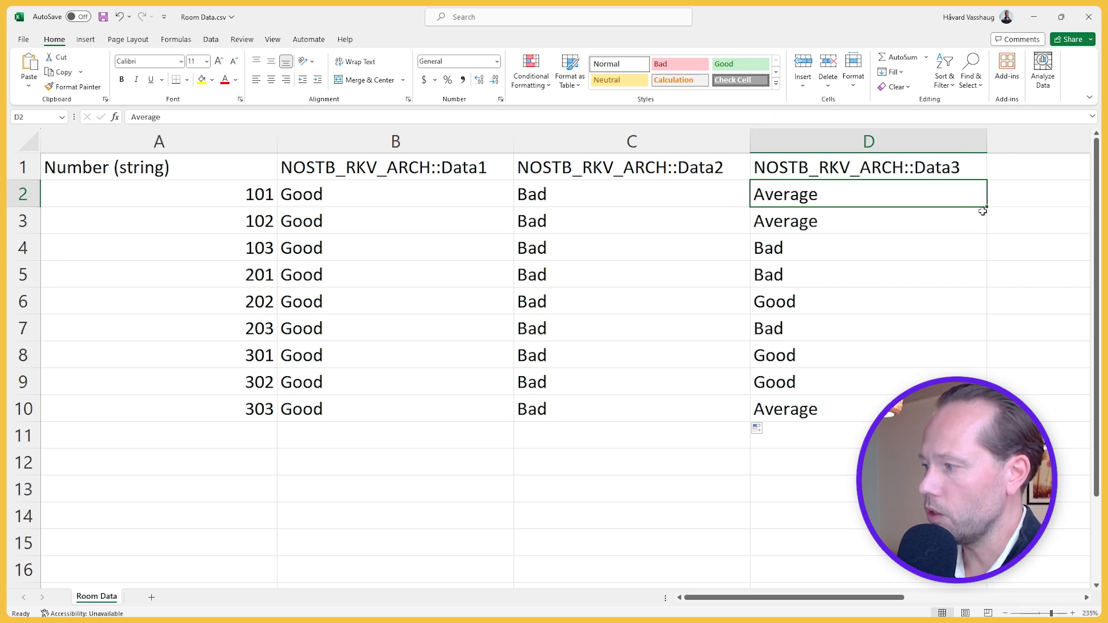
pyautogui.moveTo(987, 207); pyautogui.dragTo(984, 419)
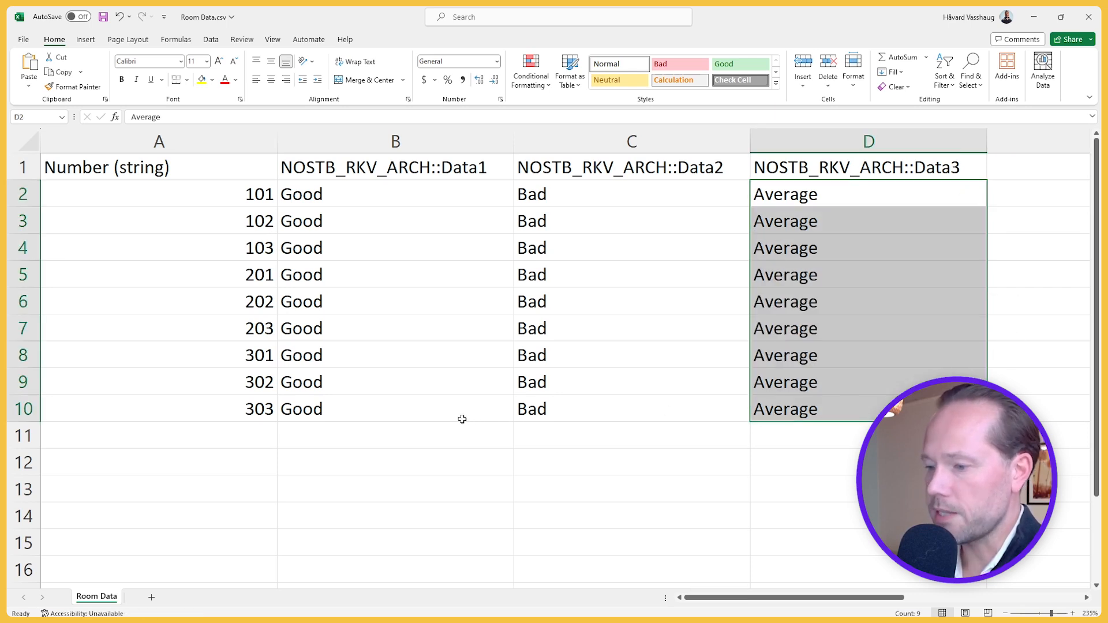
pyautogui.click(396, 426)
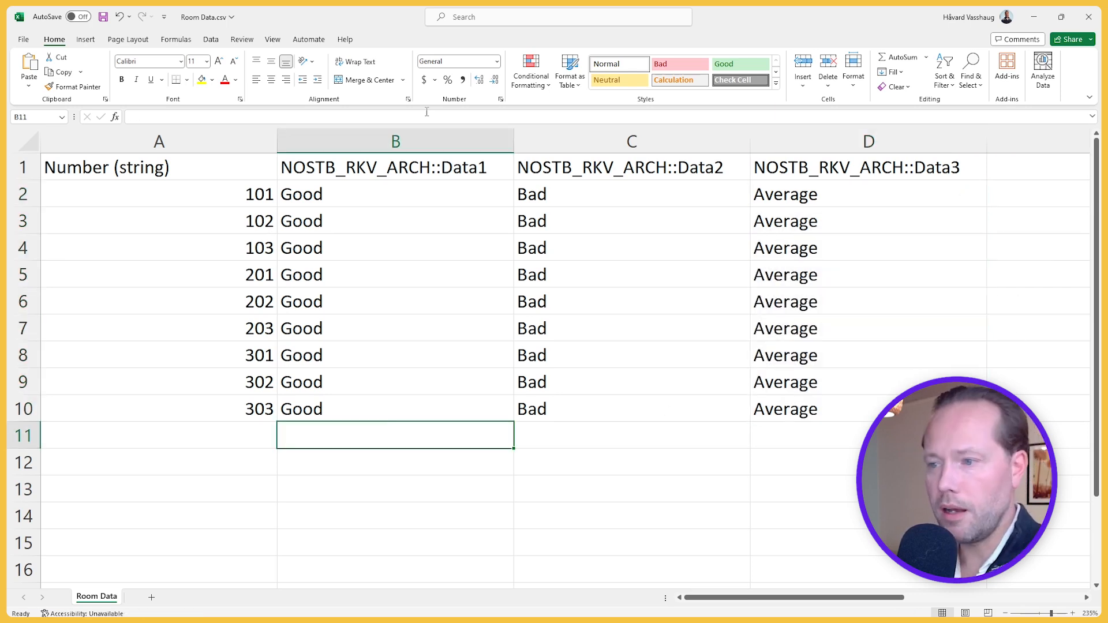
# Review the column headers and save Room Data.csv.
pyautogui.click(412, 166)
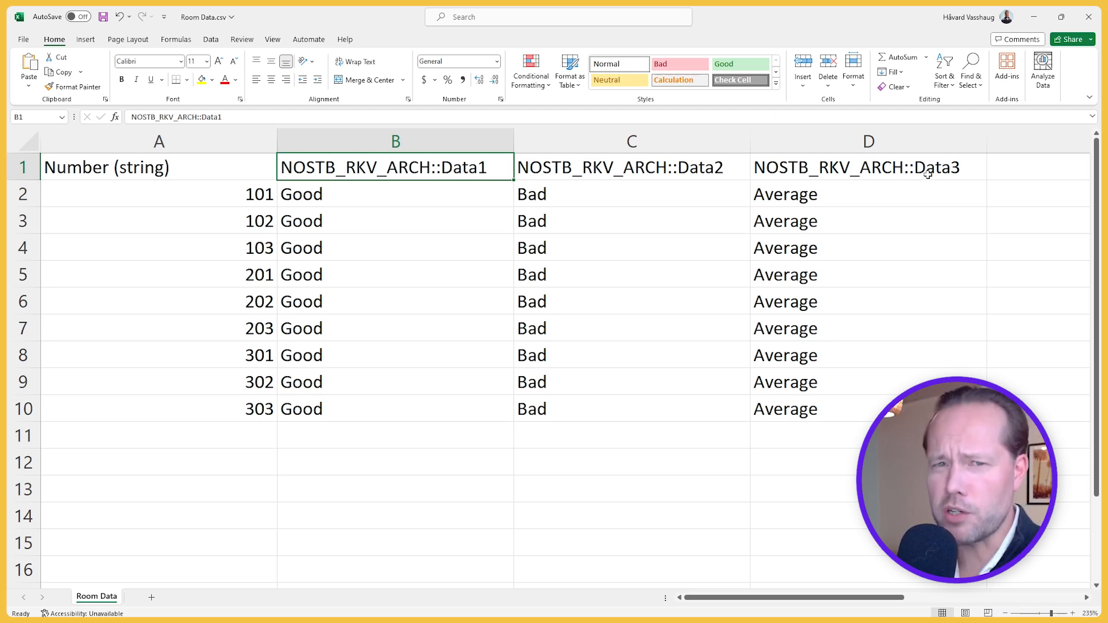
pyautogui.click(910, 250)
pyautogui.click(222, 391)
pyautogui.hotkey('ctrl', 's')
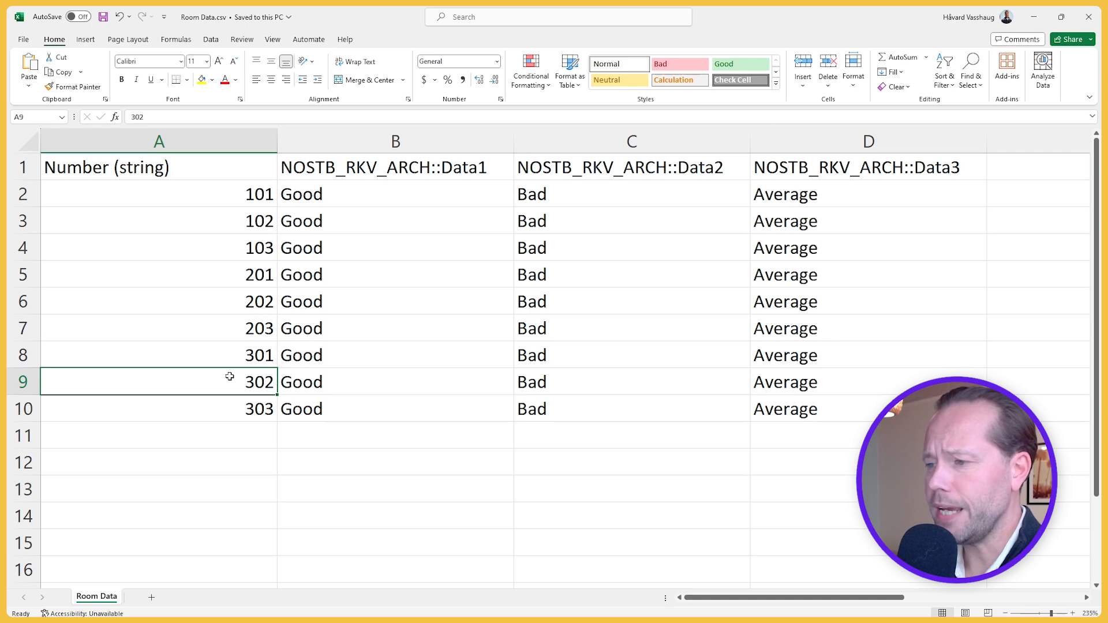
# Switch to Anker in Chrome and open the Government Quarter project's file list.
pyautogui.hotkey('alt', 'Tab')
pyautogui.hotkey('alt', 'Tab')
pyautogui.hotkey('alt', 'Tab')
pyautogui.hotkey('alt', 'Tab')
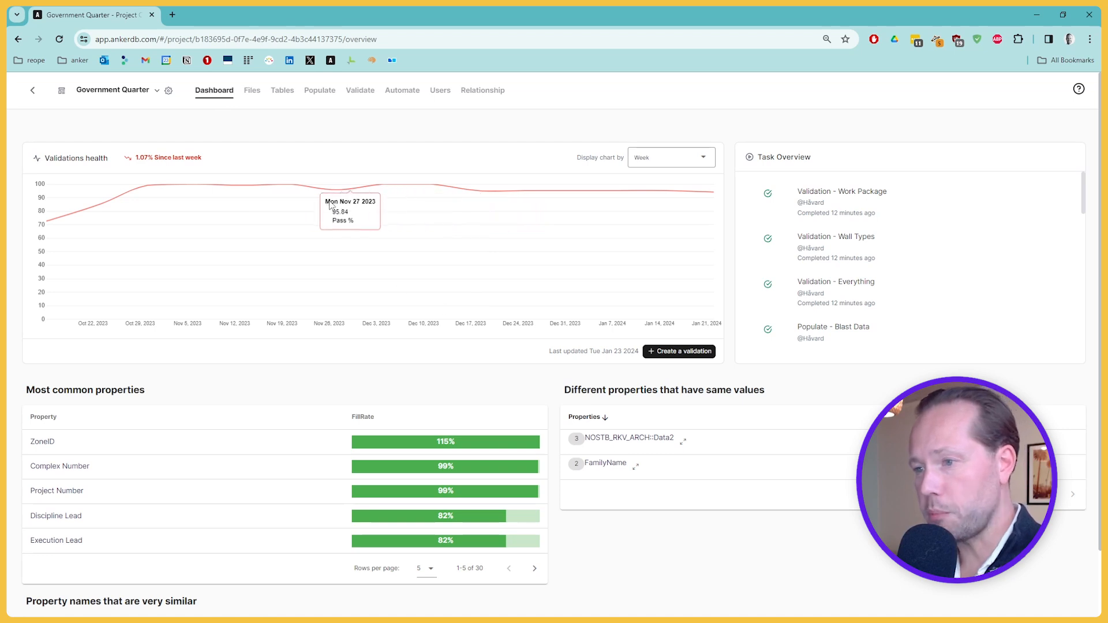
pyautogui.click(252, 96)
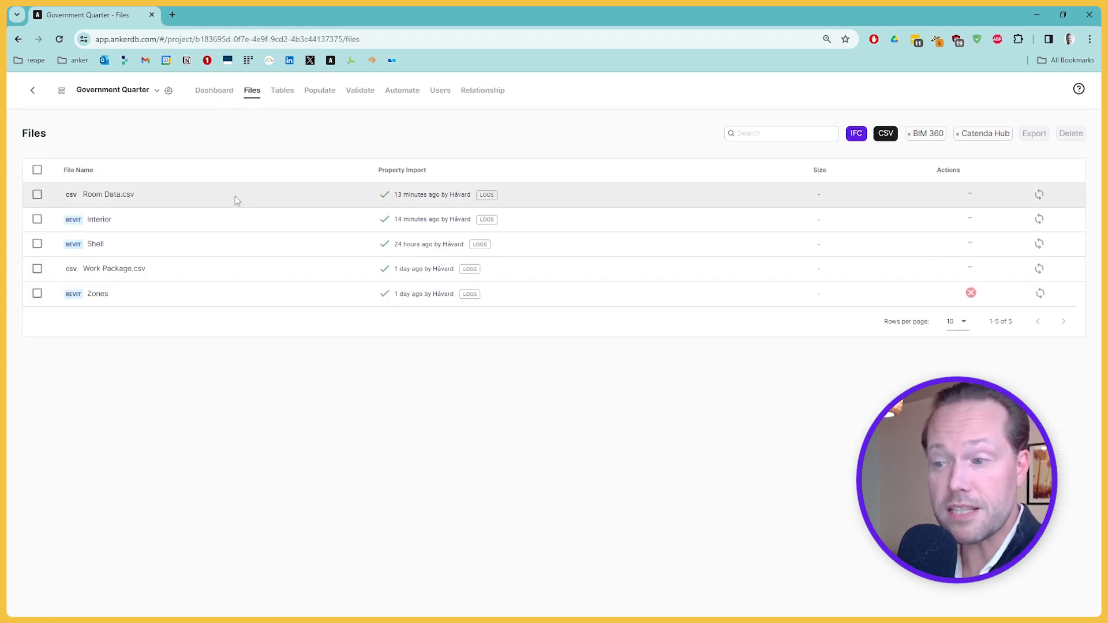
# Upload Room Data.csv to the project as a CSV import with the short name Room Data and a comma delimiter.
pyautogui.moveTo(437, 194)
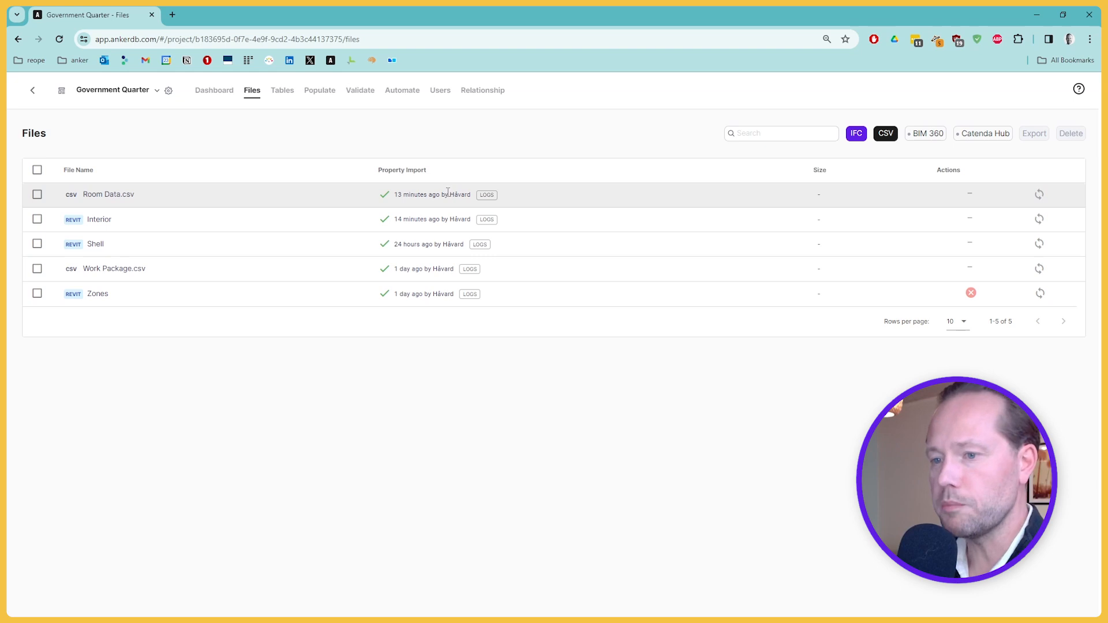
pyautogui.click(885, 133)
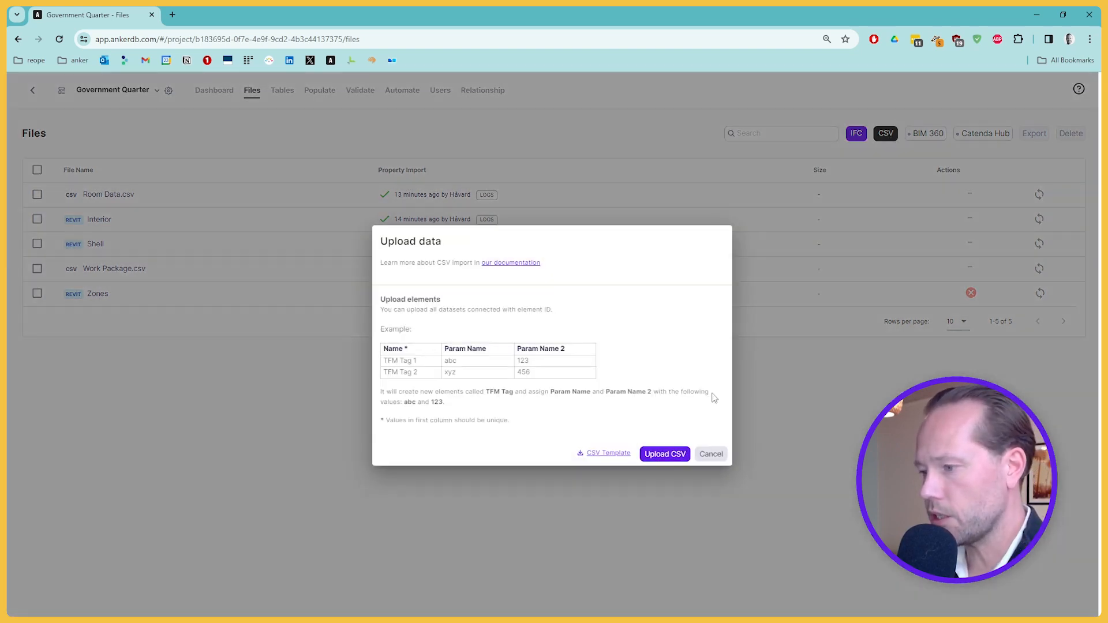
pyautogui.click(664, 454)
pyautogui.click(497, 338)
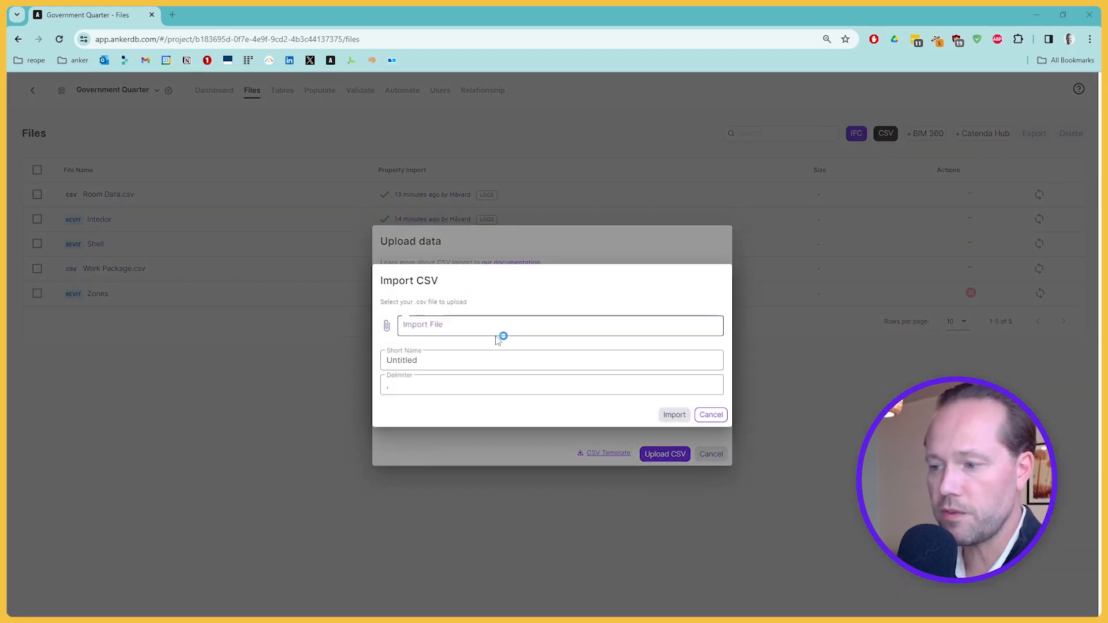
pyautogui.doubleClick(184, 84)
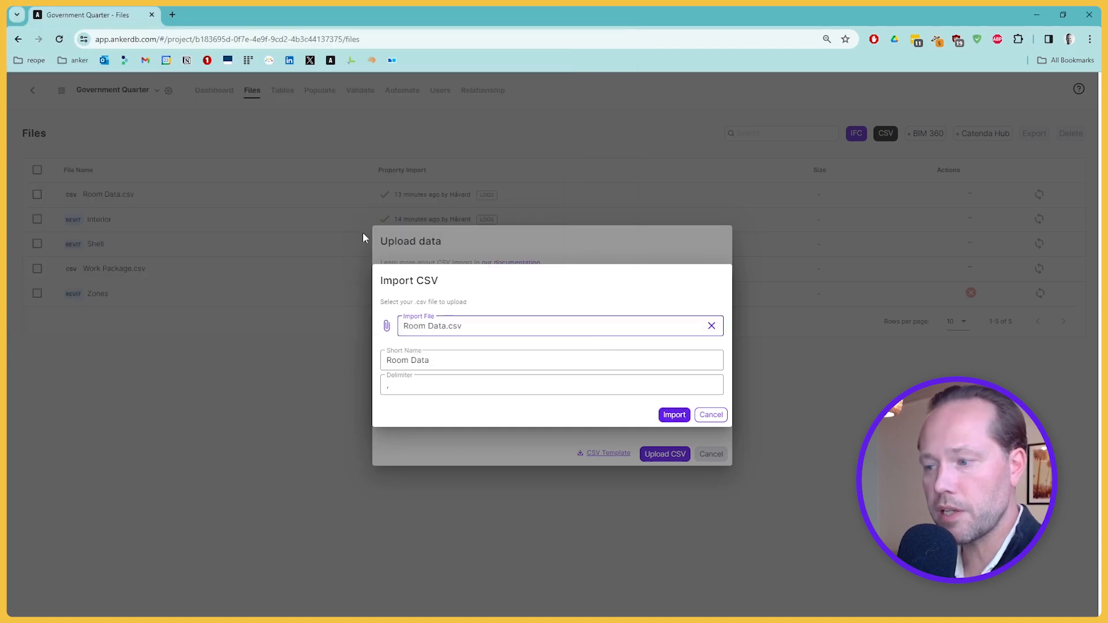
pyautogui.click(676, 415)
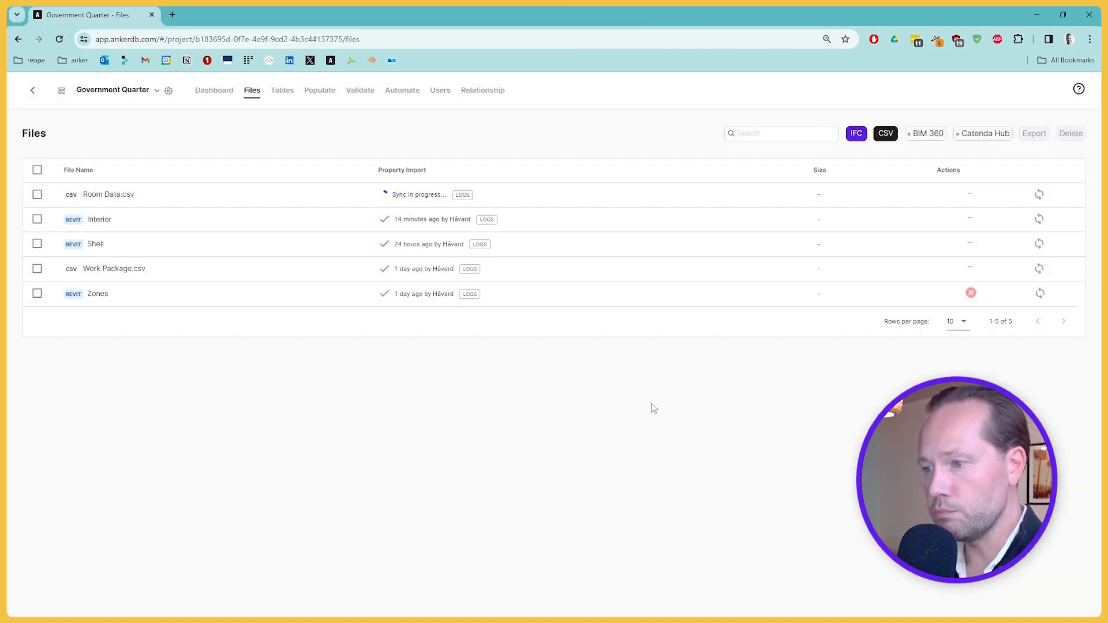
# Inspect the imported values in the Room Data table and in the Rooms table.
pyautogui.click(280, 93)
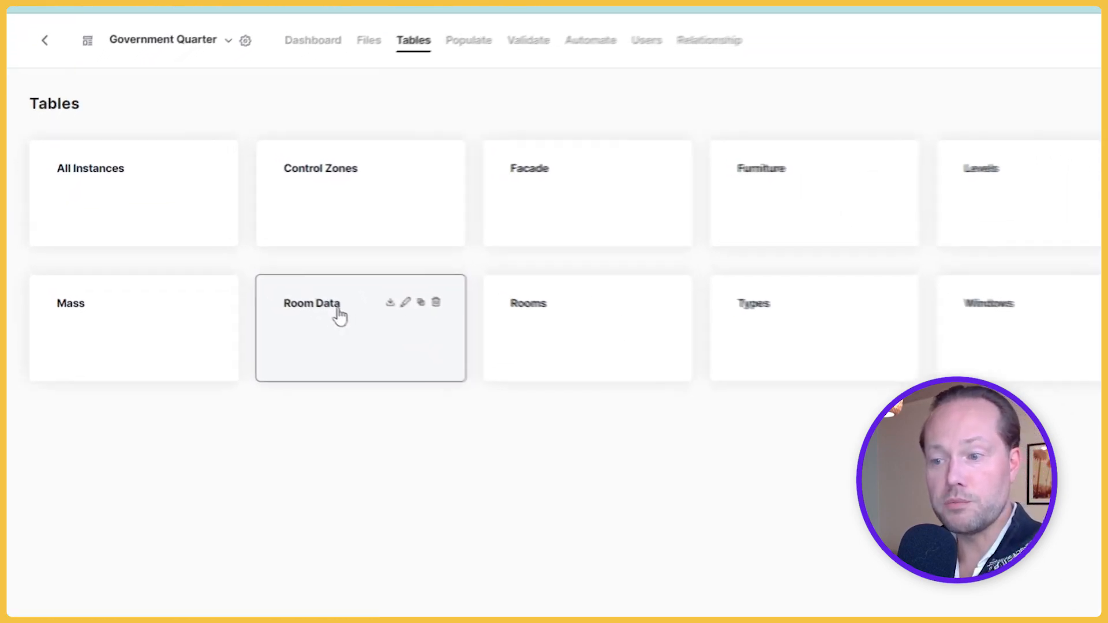
pyautogui.click(340, 314)
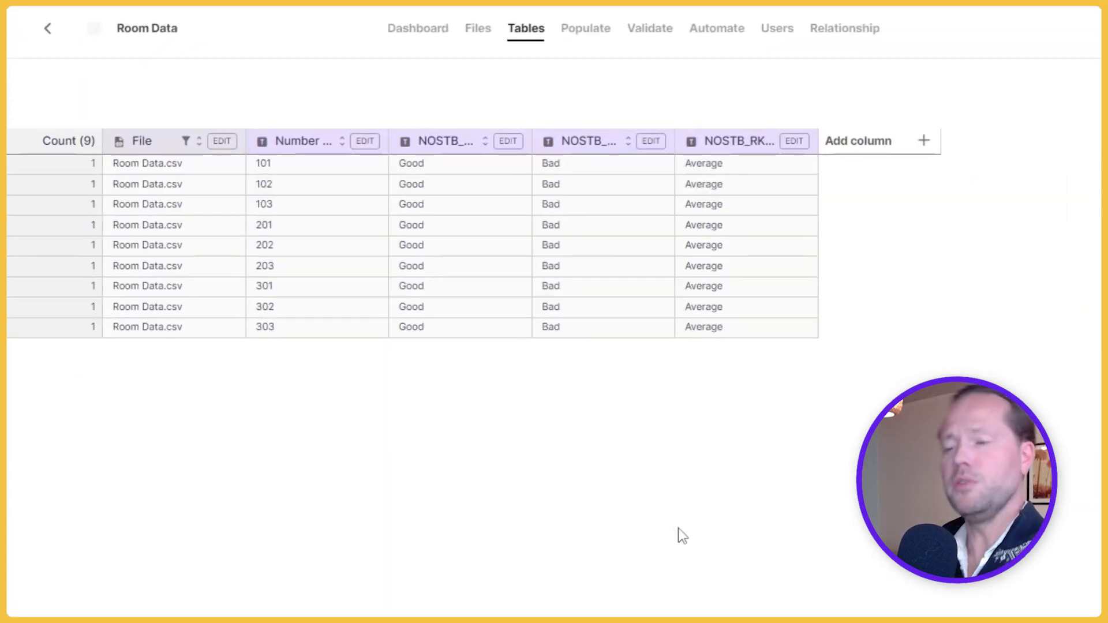
pyautogui.hotkey('alt', 'Left')
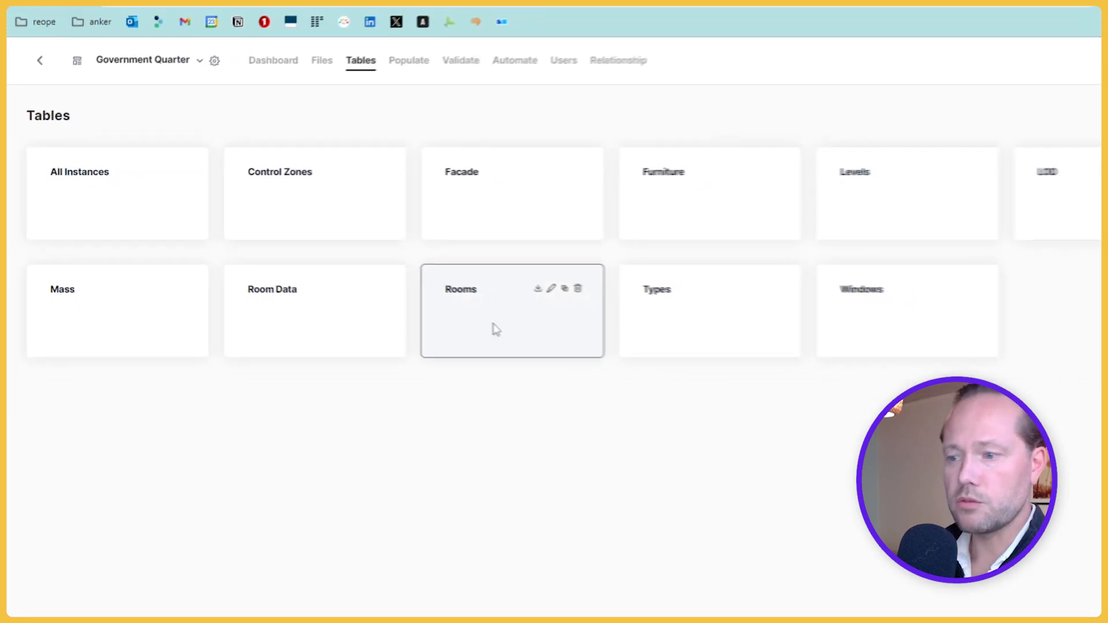
pyautogui.click(495, 329)
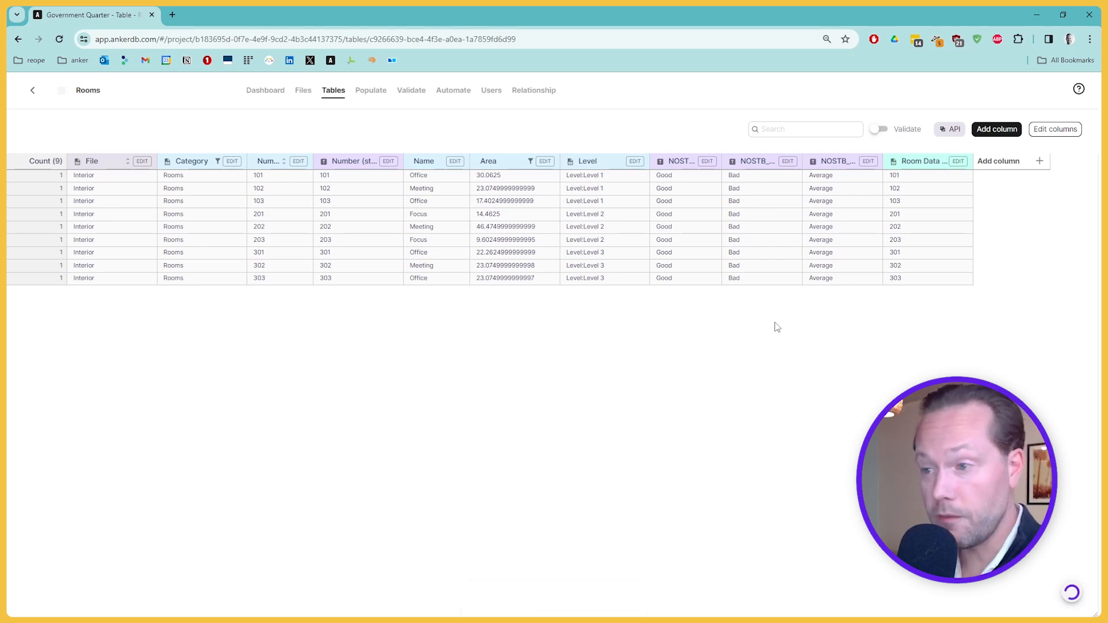
# Review the triggers and populate actions of the Room Data and Run everything automations.
pyautogui.click(452, 91)
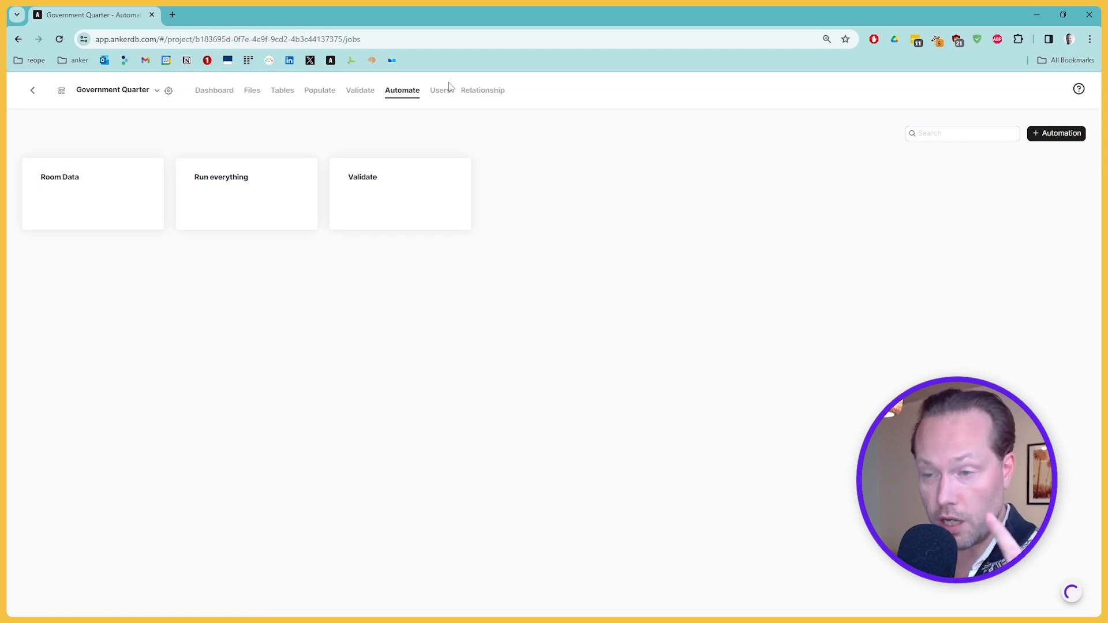
pyautogui.click(67, 186)
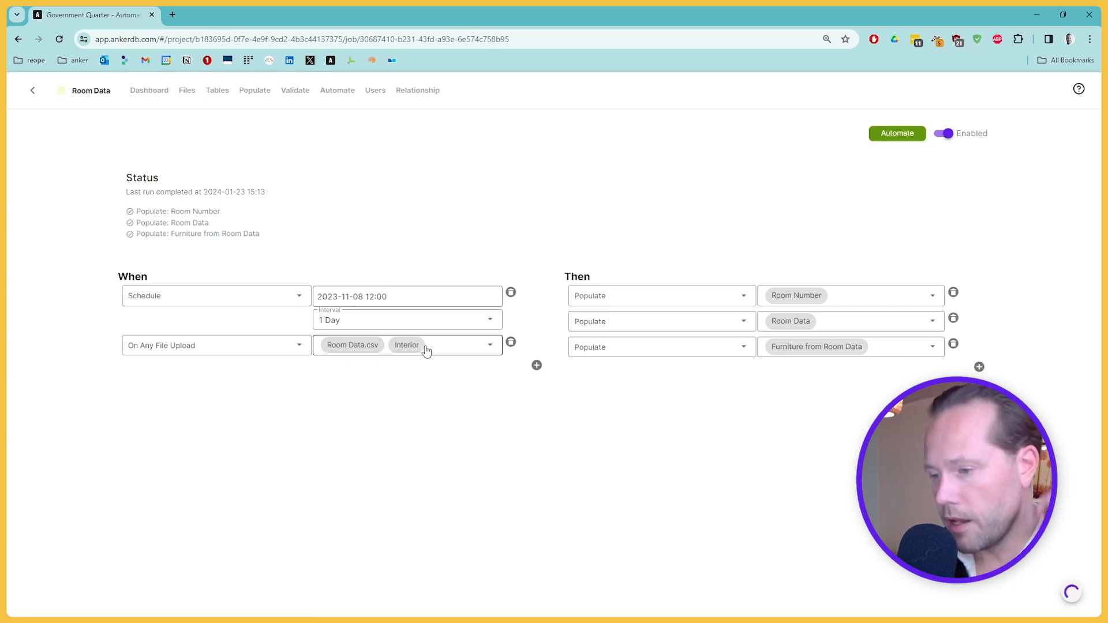
pyautogui.hotkey('alt', 'Left')
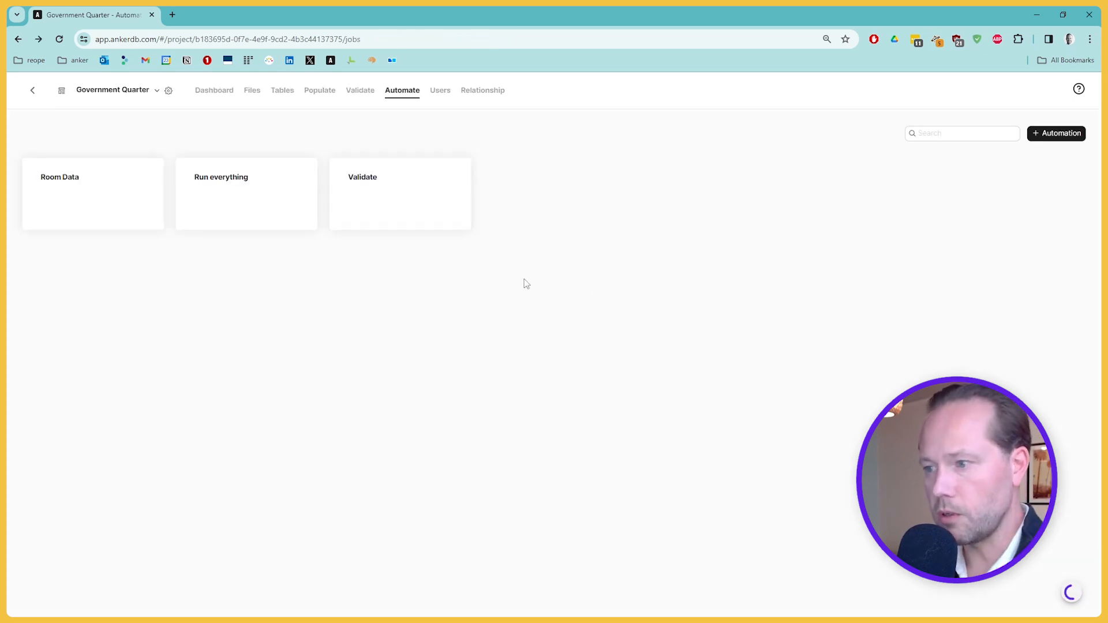
pyautogui.click(235, 181)
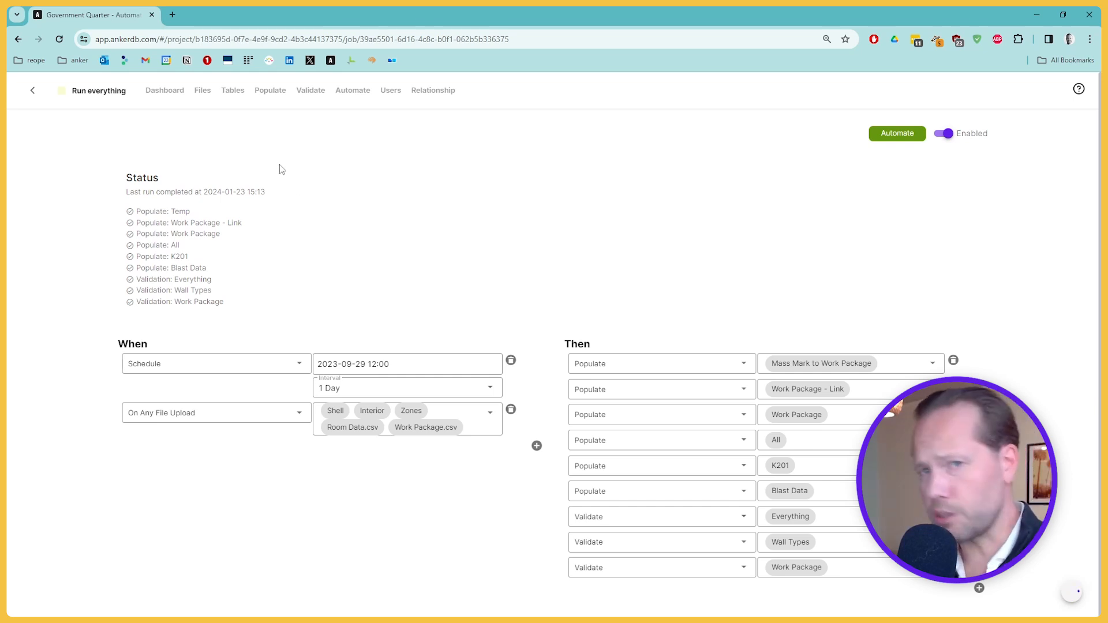
pyautogui.hotkey('alt', 'Left')
pyautogui.click(111, 187)
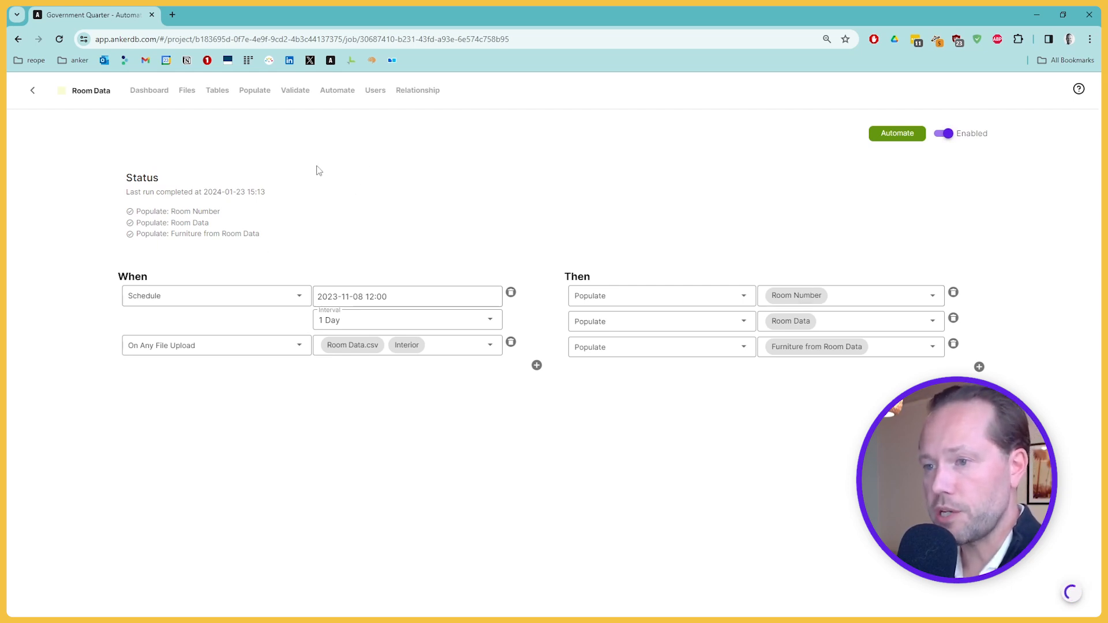
# Return to the project's tables overview and switch back to the Level 1 floor plan in Revit.
pyautogui.click(230, 90)
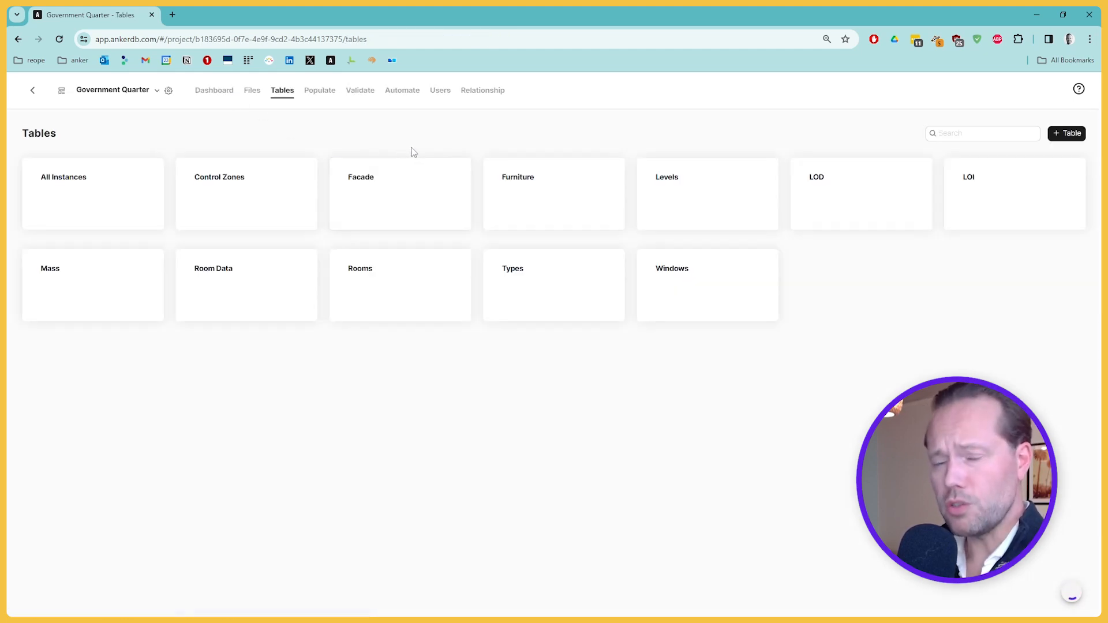
pyautogui.hotkey('alt', 'Tab')
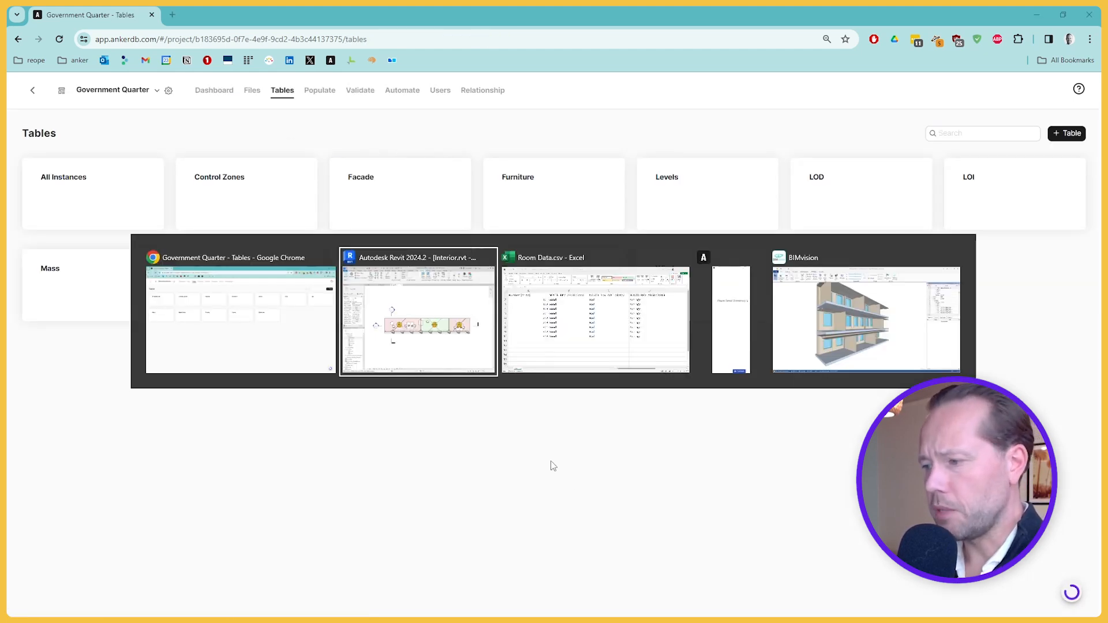
pyautogui.hotkey('alt', 'Tab')
pyautogui.hotkey('alt', 'Tab')
pyautogui.hotkey('alt', 'Tab')
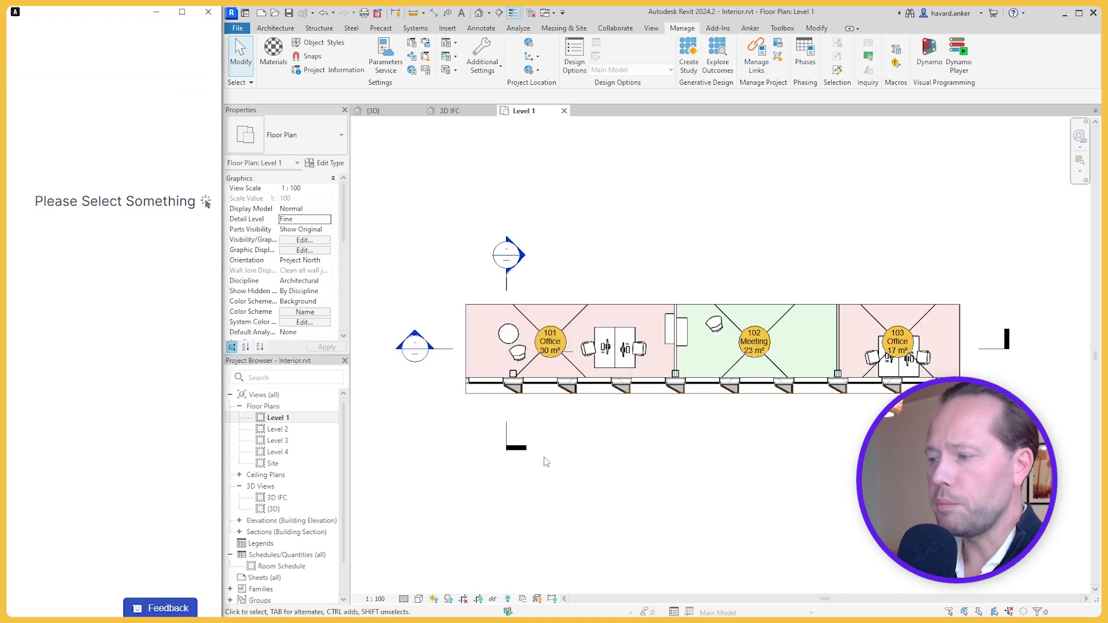
# Inspect the Anker properties of Office room 101, then compare them with its Data1, Data2 and Data3 values in the Room Data spreadsheet.
pyautogui.click(536, 329)
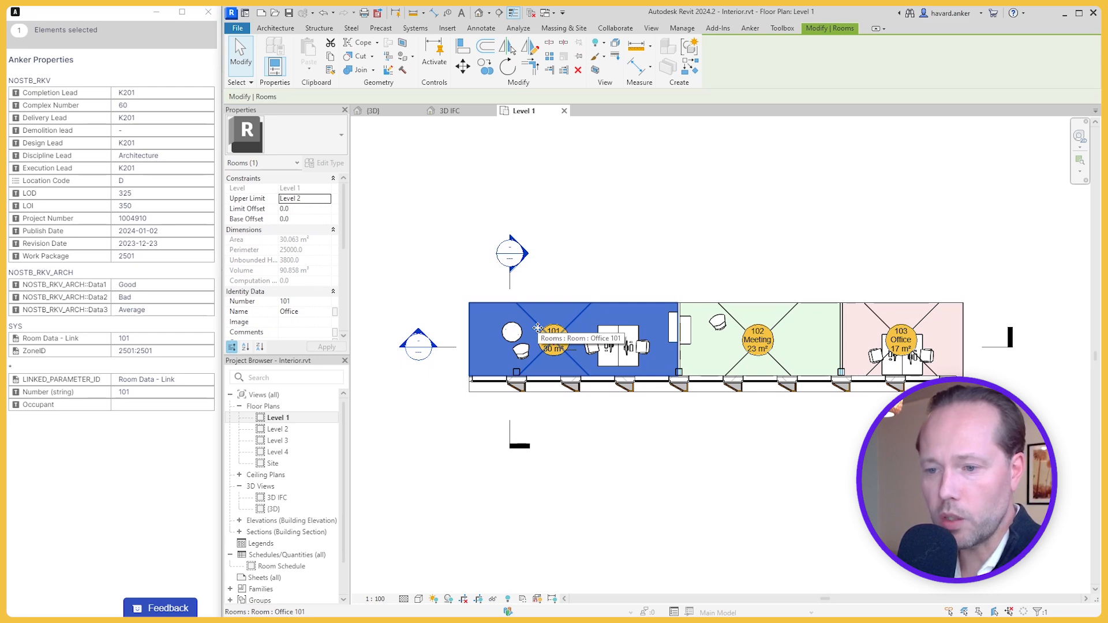
pyautogui.hotkey('alt', 'Tab')
pyautogui.hotkey('alt', 'Tab')
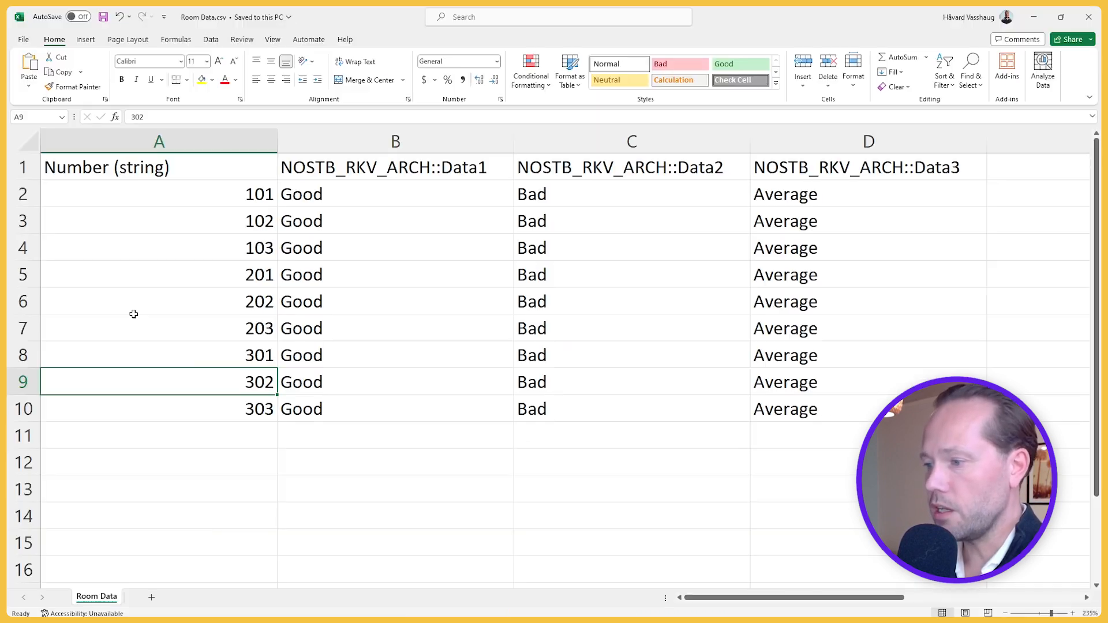
pyautogui.click(391, 187)
pyautogui.click(569, 192)
pyautogui.click(824, 194)
pyautogui.hotkey('alt', 'Tab')
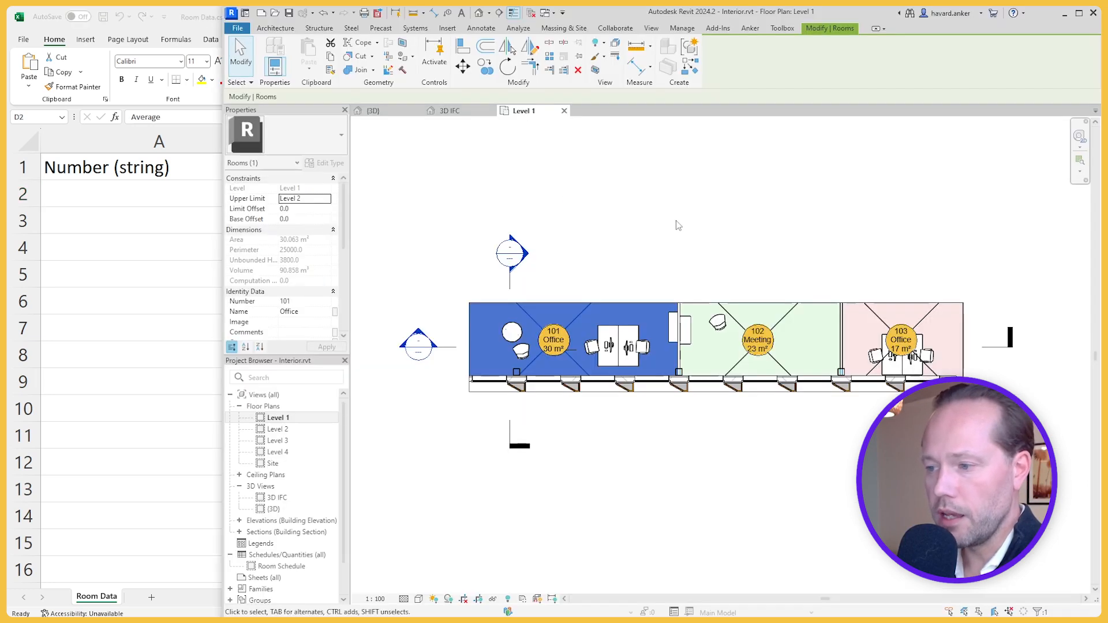
# Inspect the Anker properties of Meeting room 102 on the Level 1 plan, then clear the selection.
pyautogui.click(750, 333)
pyautogui.click(741, 327)
pyautogui.click(741, 327)
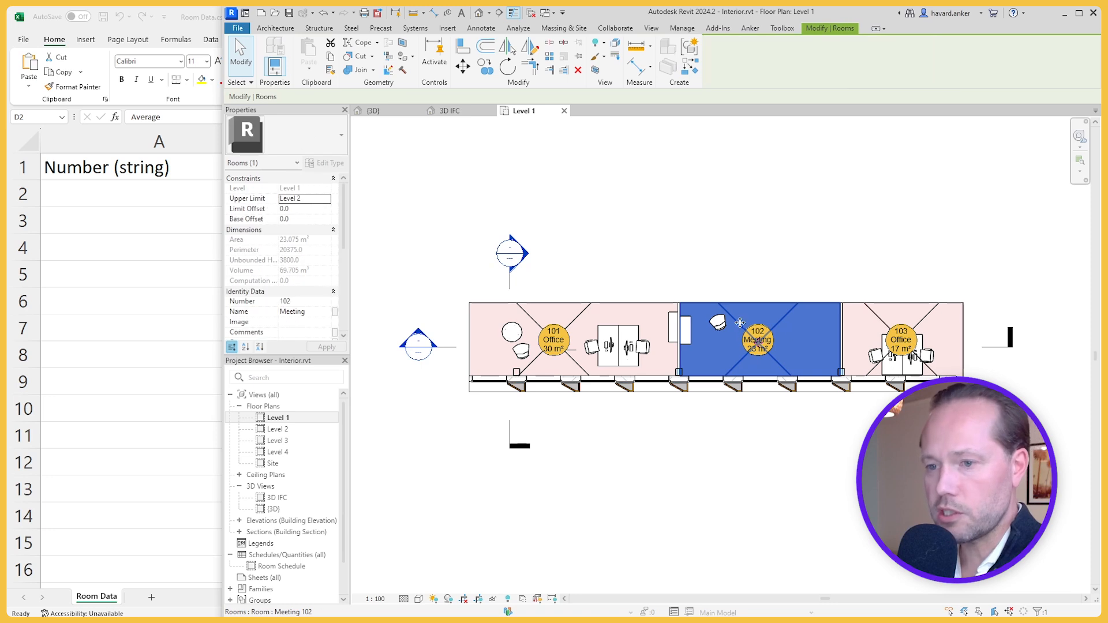
pyautogui.hotkey('alt', 'Tab')
pyautogui.press('Tab')
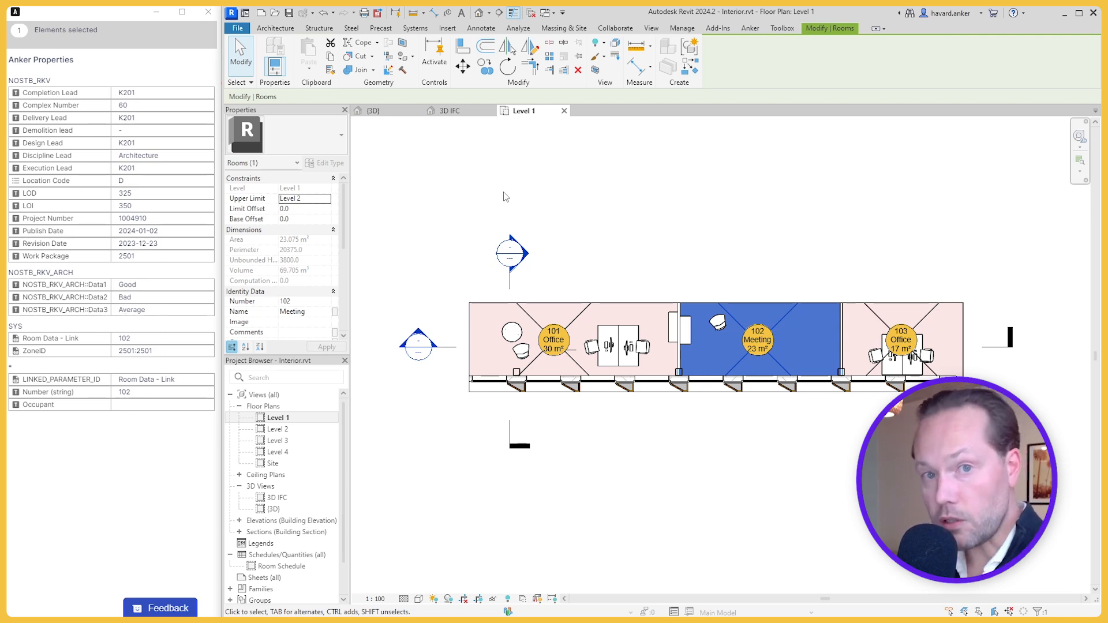
pyautogui.click(641, 207)
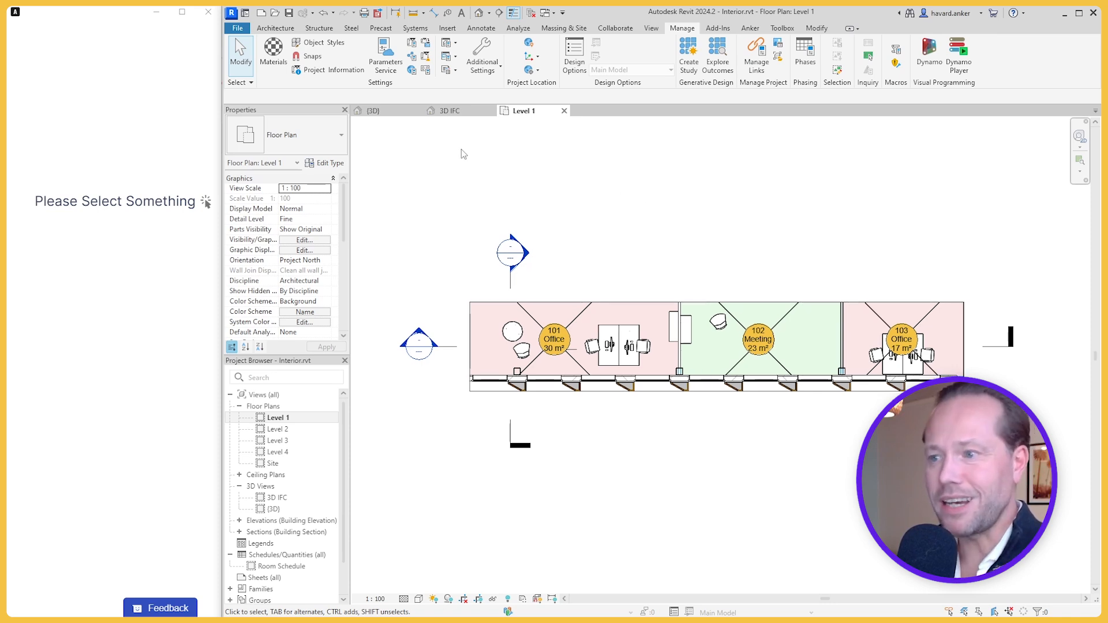
# Review the IFC export settings from the 3D IFC view and close them without exporting.
pyautogui.click(375, 111)
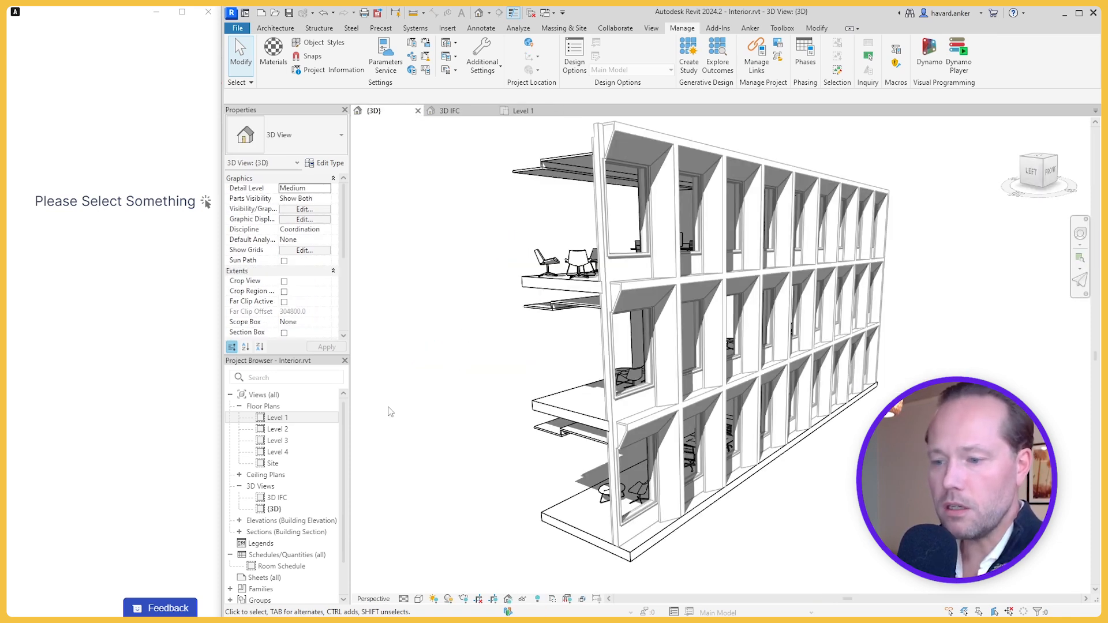
pyautogui.doubleClick(277, 498)
pyautogui.moveTo(485, 454); pyautogui.dragTo(473, 451)
pyautogui.middleClick(474, 450)
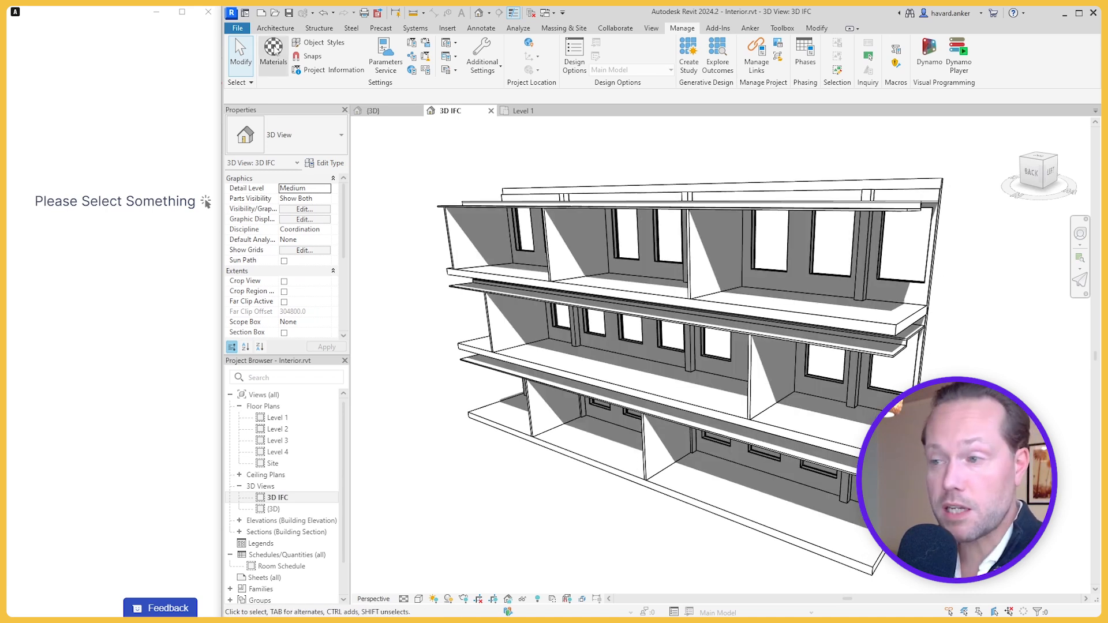
pyautogui.click(237, 27)
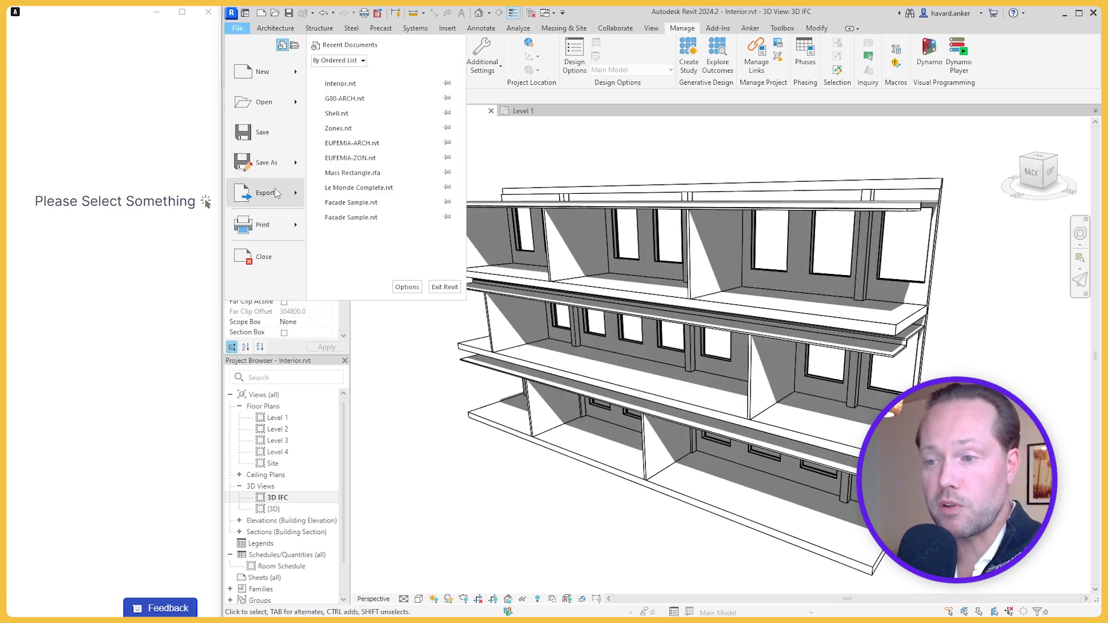
pyautogui.moveTo(277, 193)
pyautogui.click(401, 137)
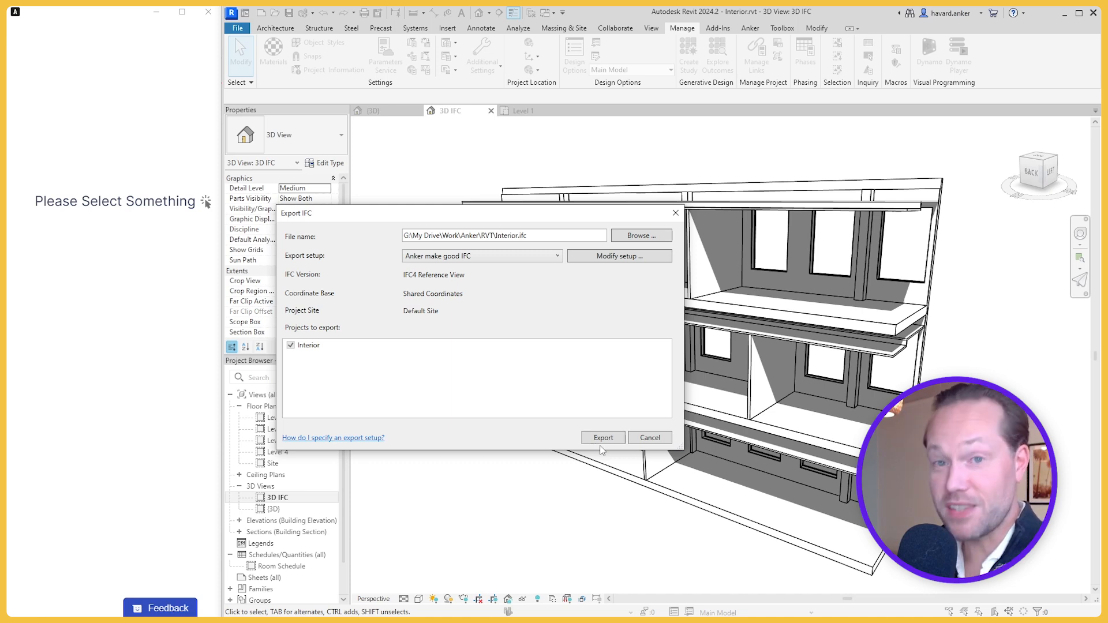
pyautogui.click(650, 439)
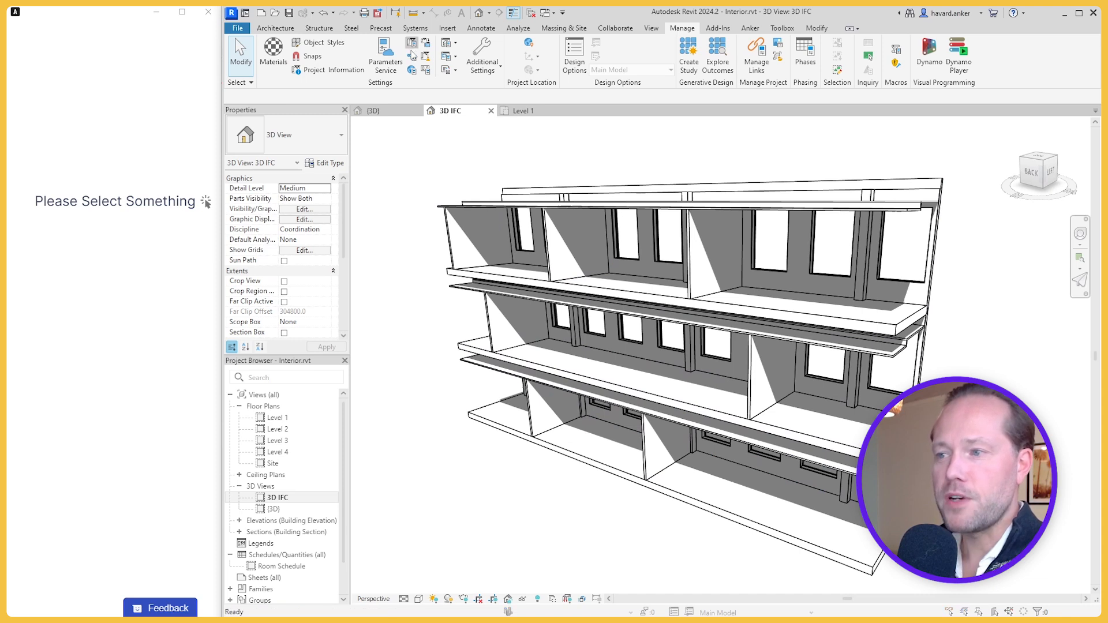
# Review the project parameters, then inspect the IFC parameters of Office room 101 on the Level 1 plan.
pyautogui.click(411, 43)
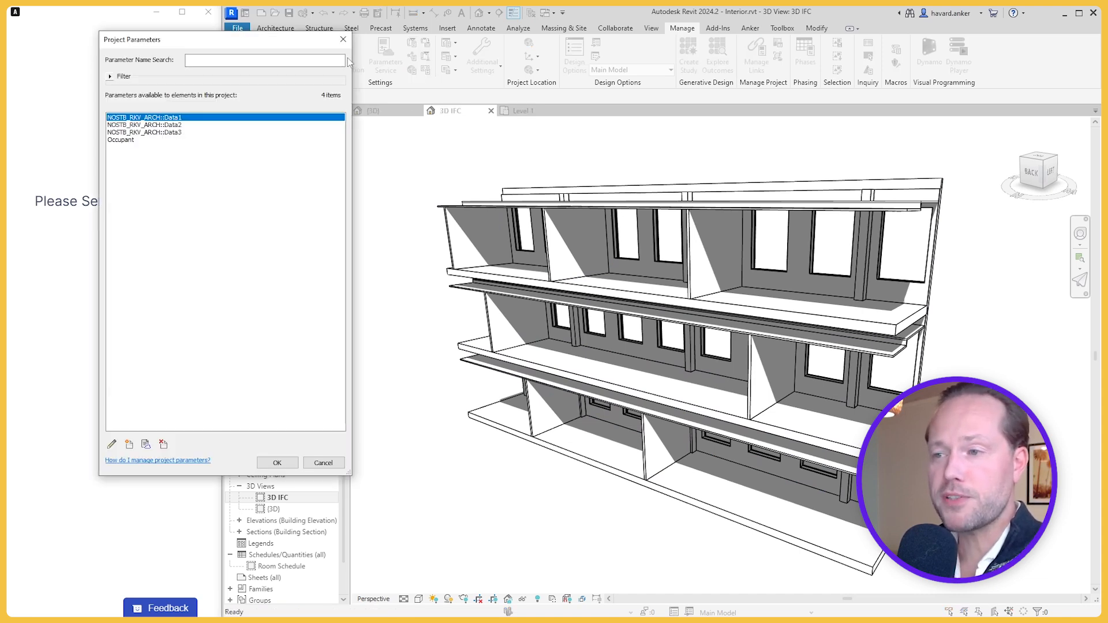
pyautogui.click(343, 40)
pyautogui.doubleClick(277, 417)
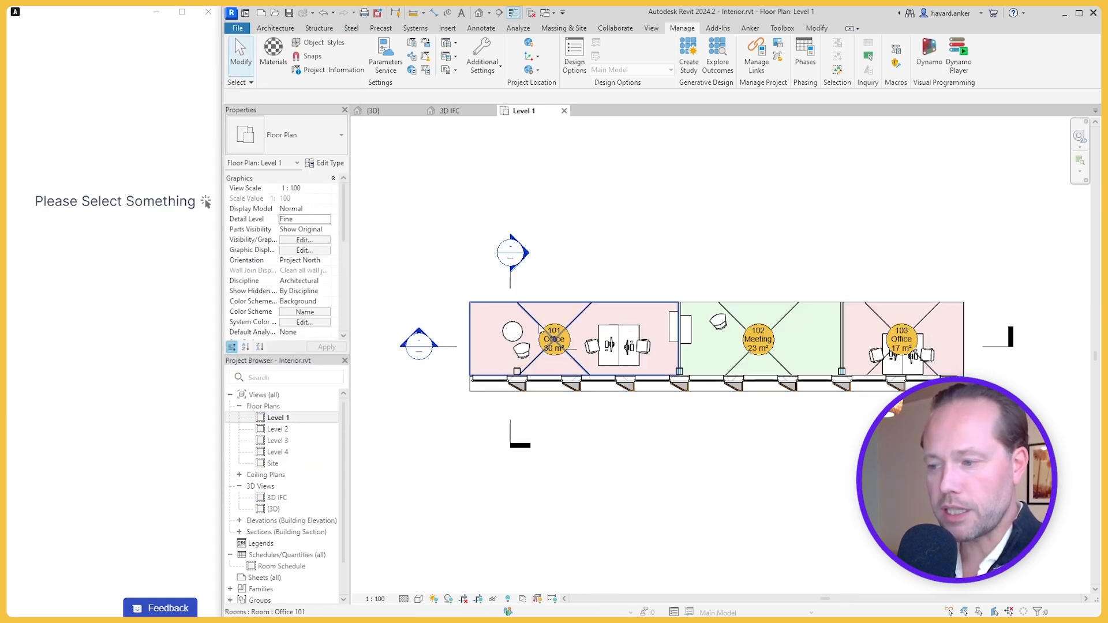
pyautogui.click(540, 329)
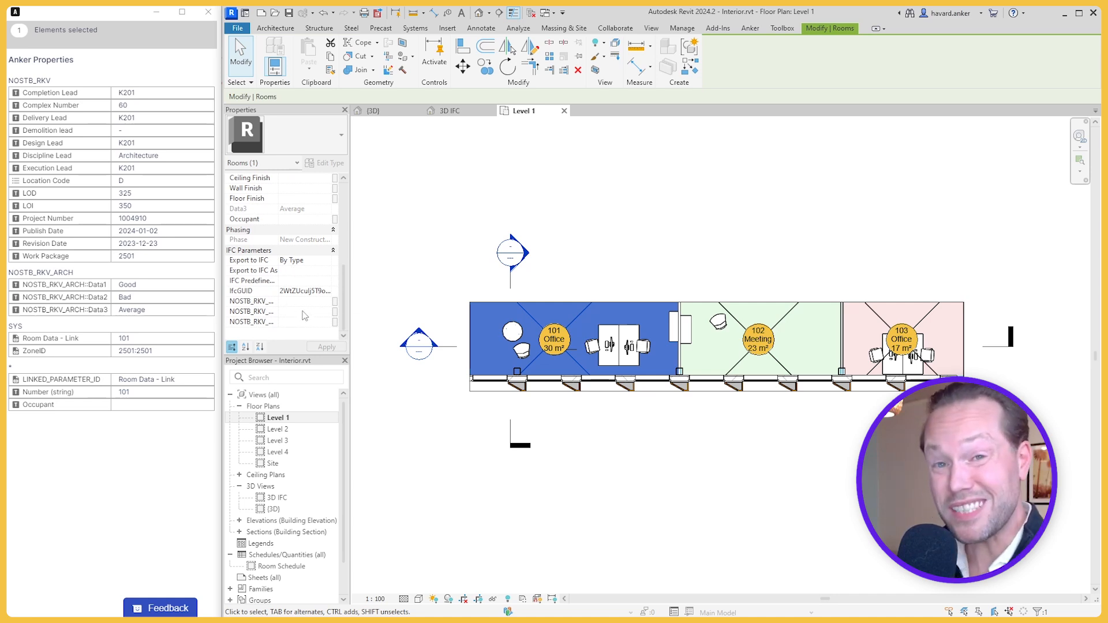
pyautogui.click(624, 228)
# Pull the NOSTB_RKV_ARCH Data1, Data2, Data3 and Occupant parameters from Anker into the Revit model.
pyautogui.click(750, 29)
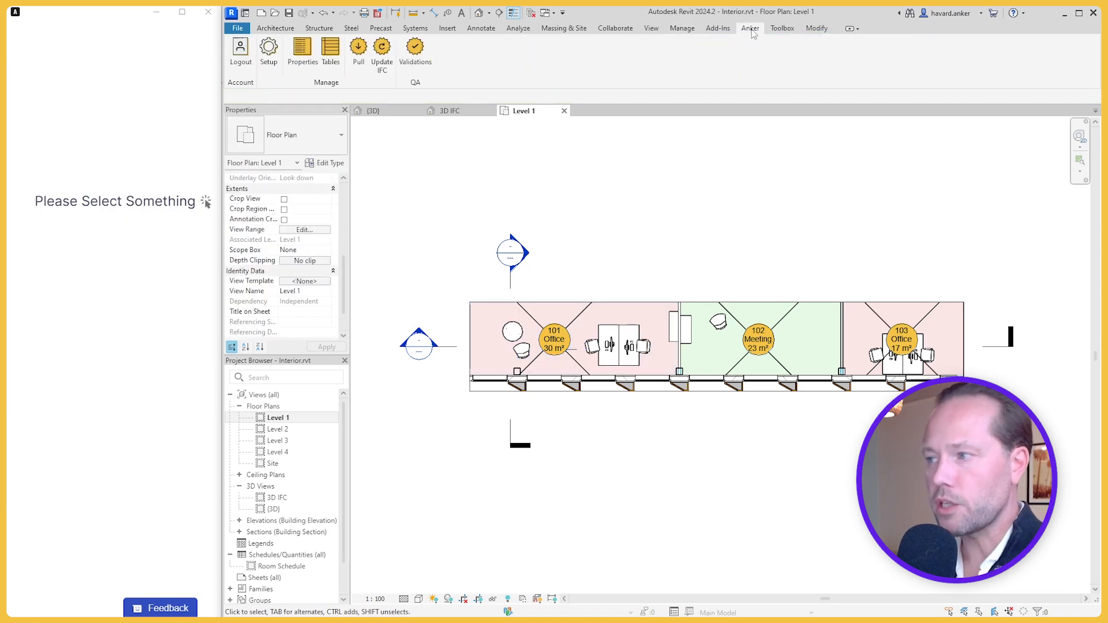
pyautogui.click(355, 67)
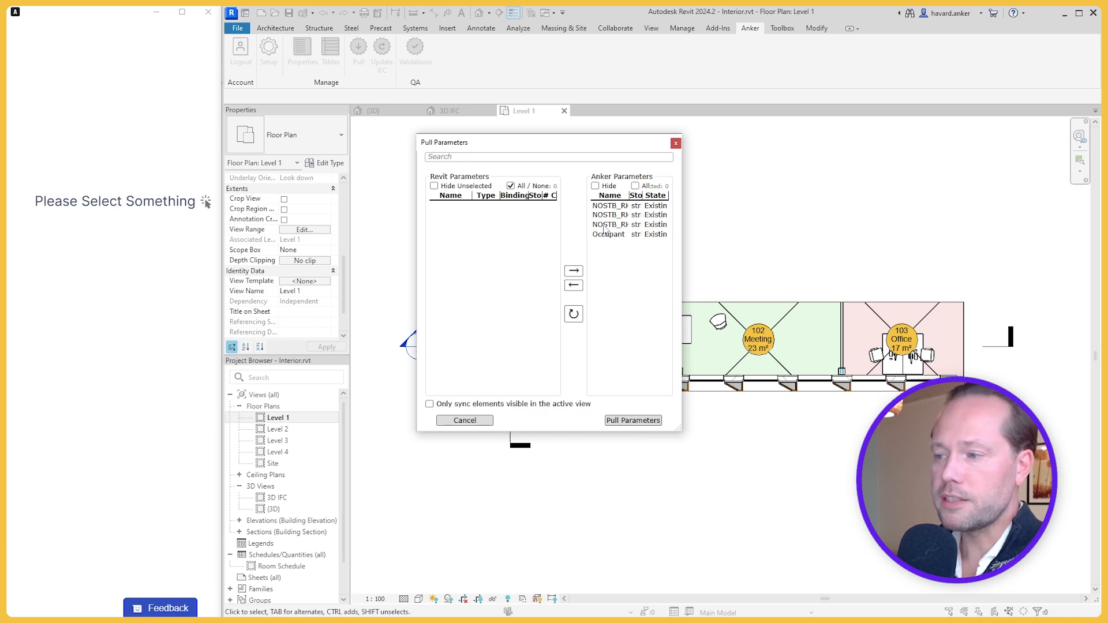
pyautogui.moveTo(679, 433); pyautogui.dragTo(748, 432)
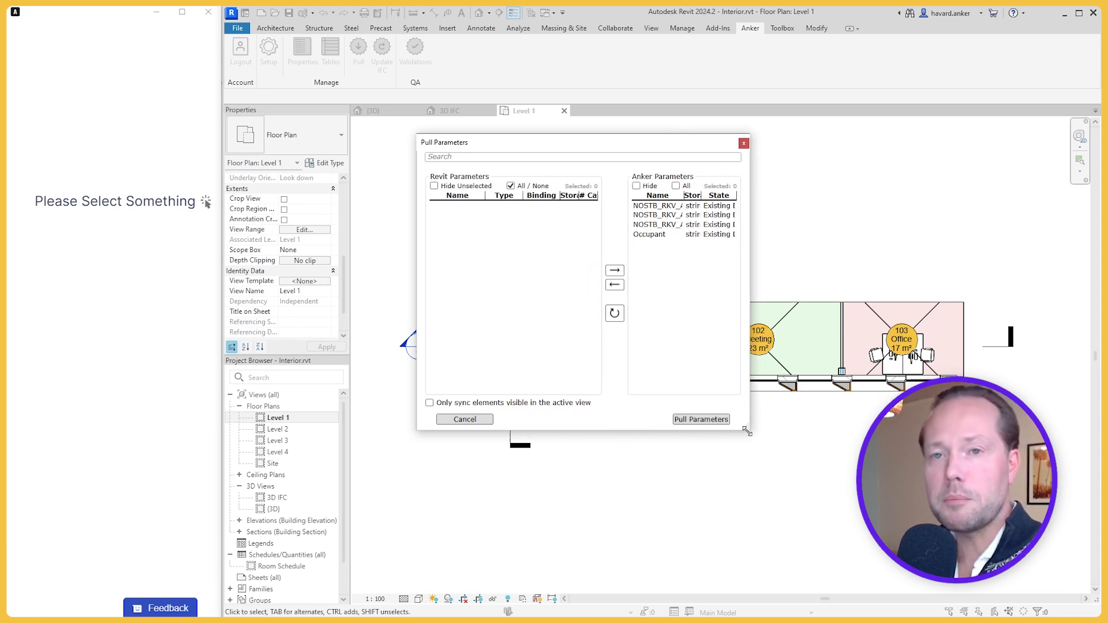
pyautogui.click(700, 419)
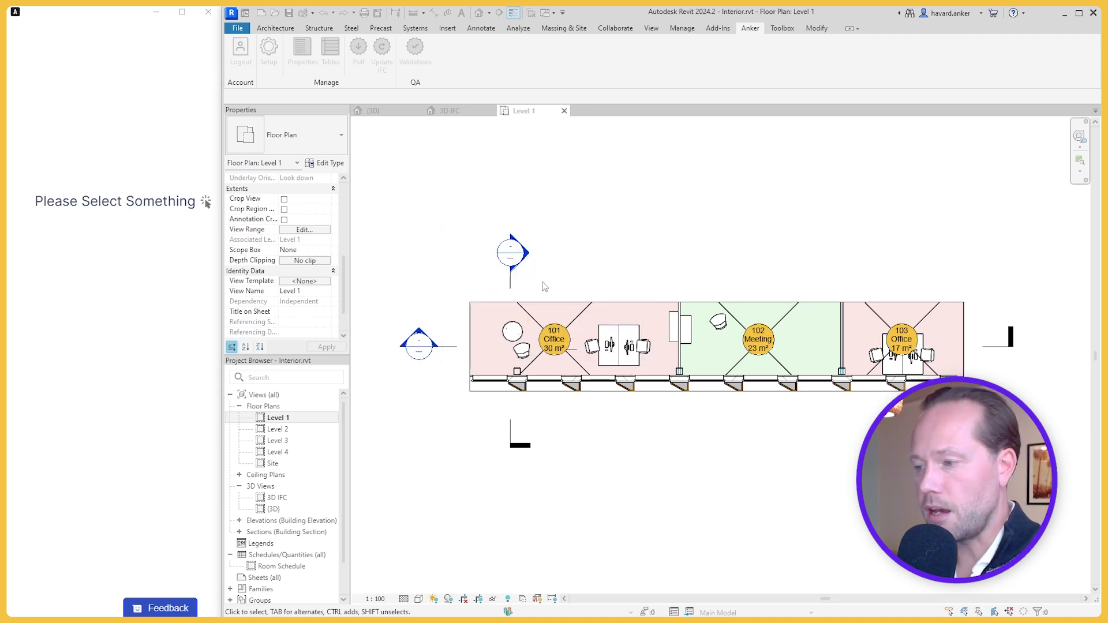
# Check the pulled parameter values on Office room 101 and in the Room Schedule.
pyautogui.click(624, 341)
pyautogui.click(571, 324)
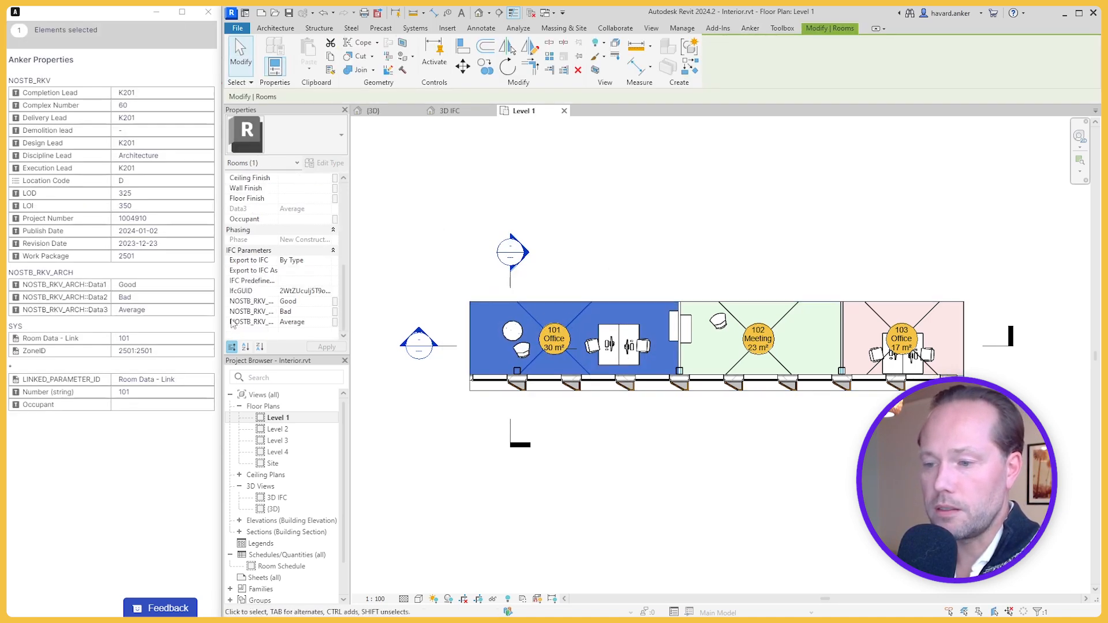
pyautogui.click(736, 319)
pyautogui.press('Escape')
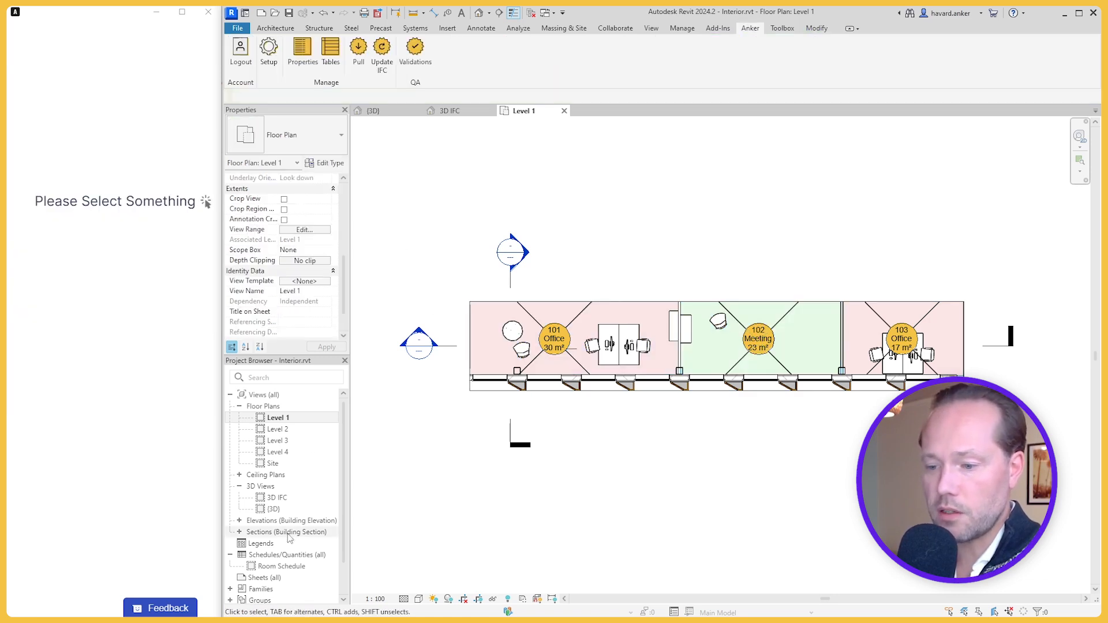
pyautogui.click(286, 567)
pyautogui.doubleClick(288, 569)
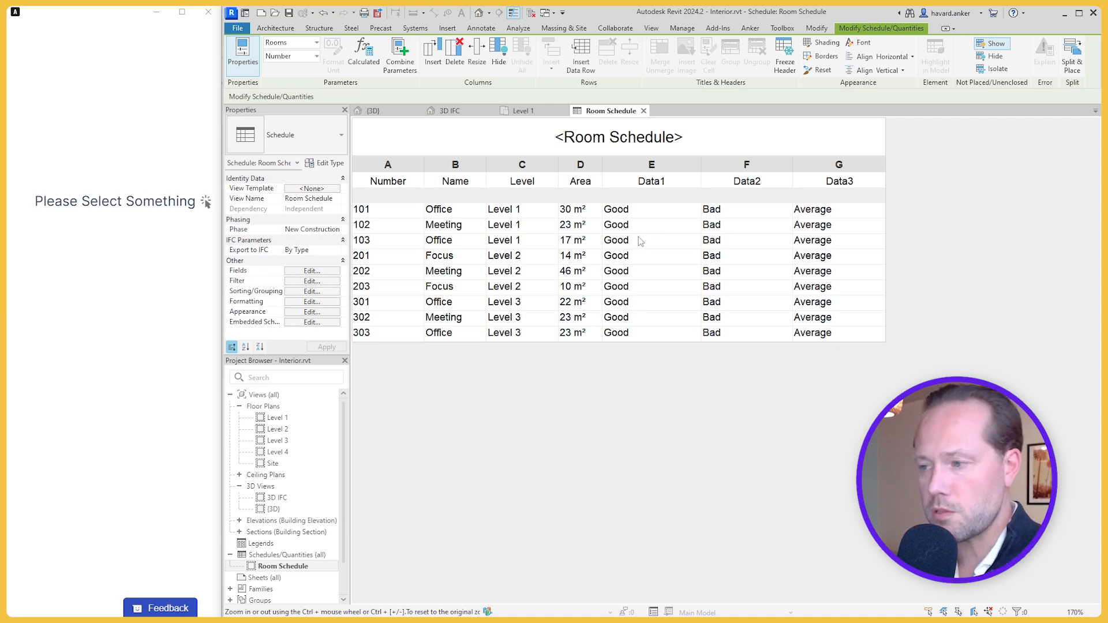
# Export the Interior project from the 3D IFC view with the Anker make good IFC setup, replacing the existing Interior.ifc.
pyautogui.click(374, 111)
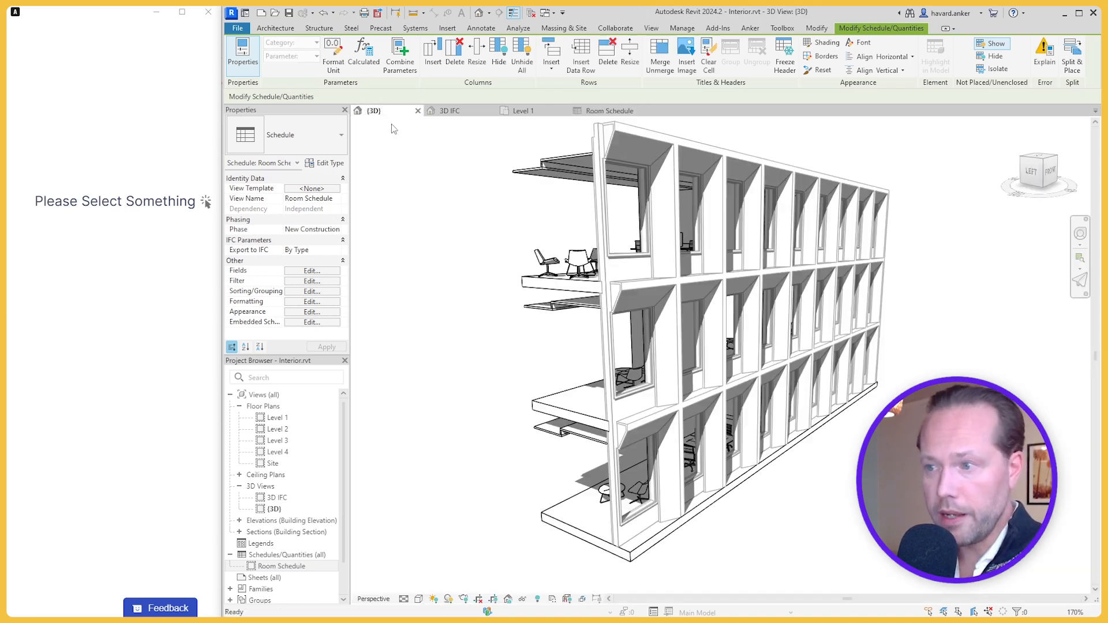
pyautogui.doubleClick(277, 498)
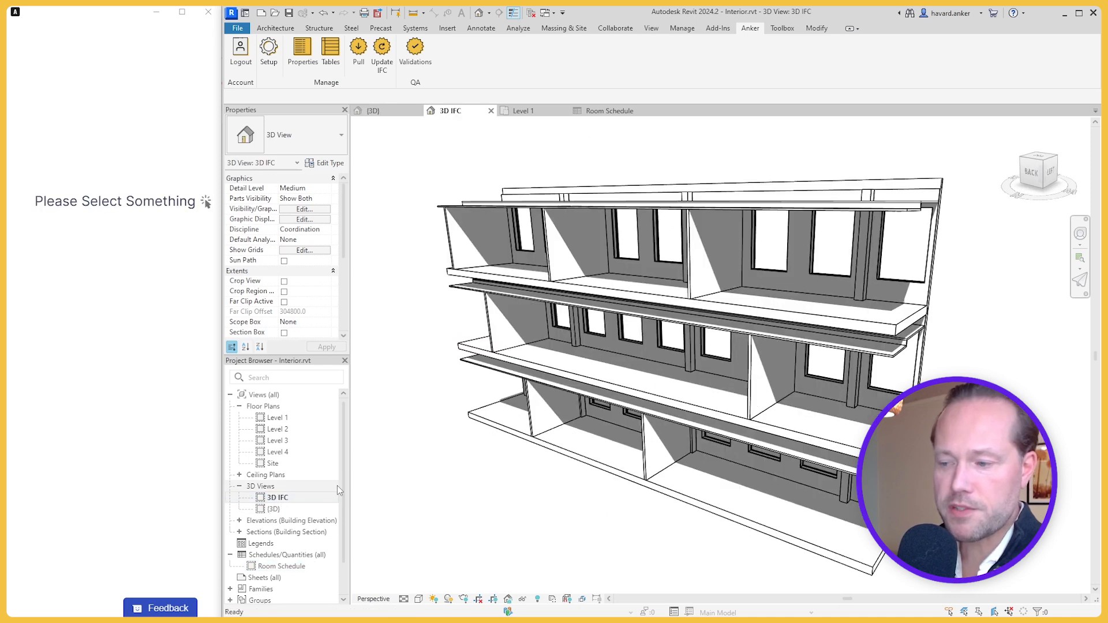
pyautogui.click(237, 28)
pyautogui.moveTo(275, 200)
pyautogui.click(399, 141)
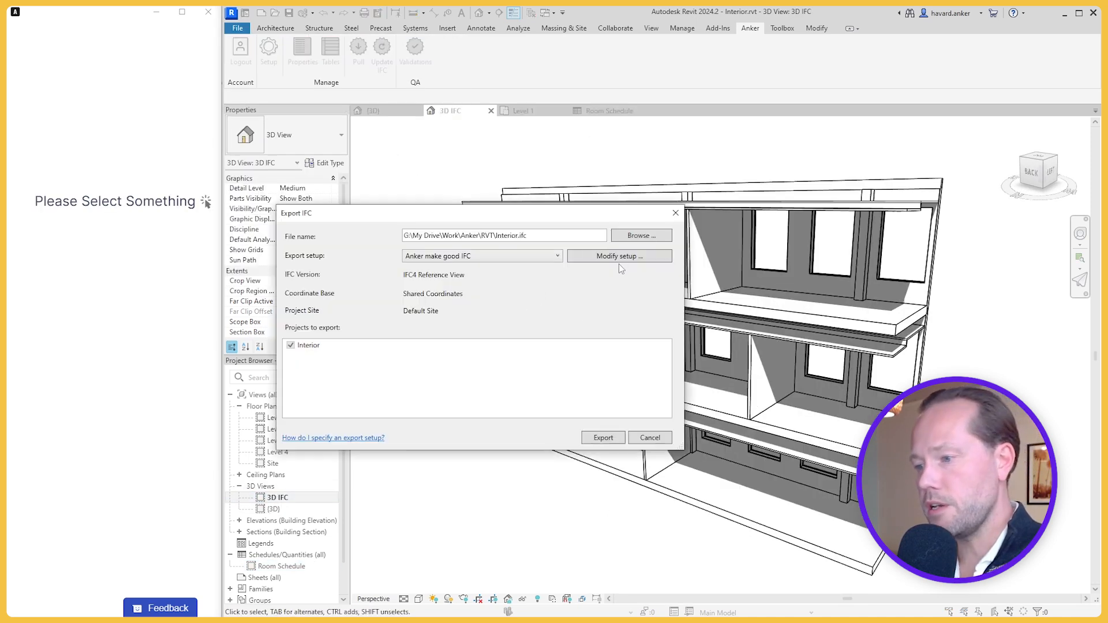
pyautogui.click(603, 440)
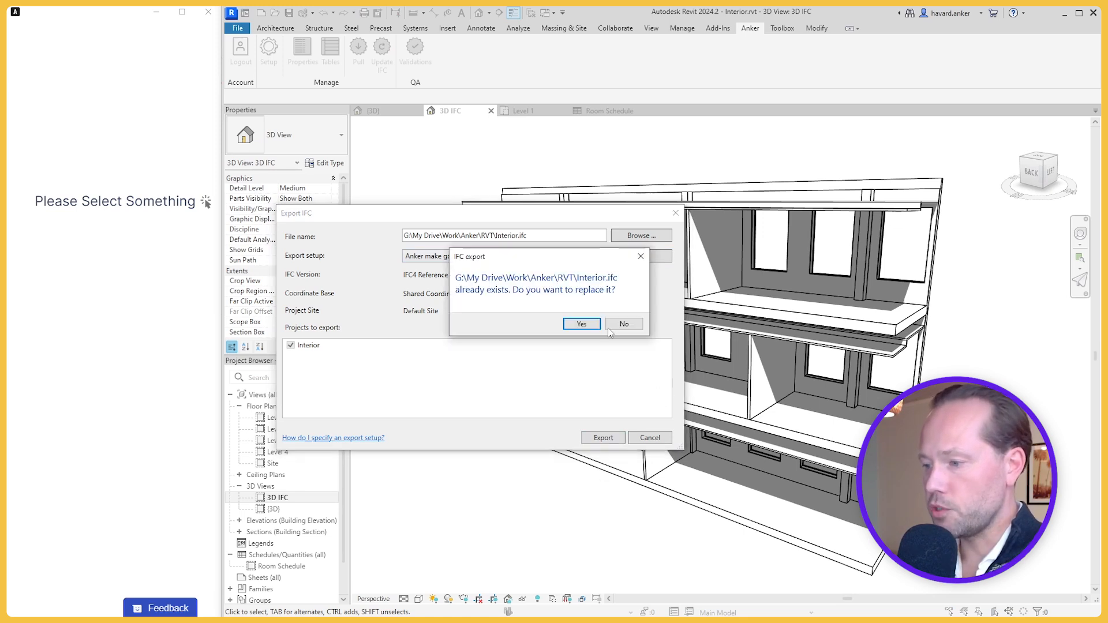
pyautogui.click(582, 324)
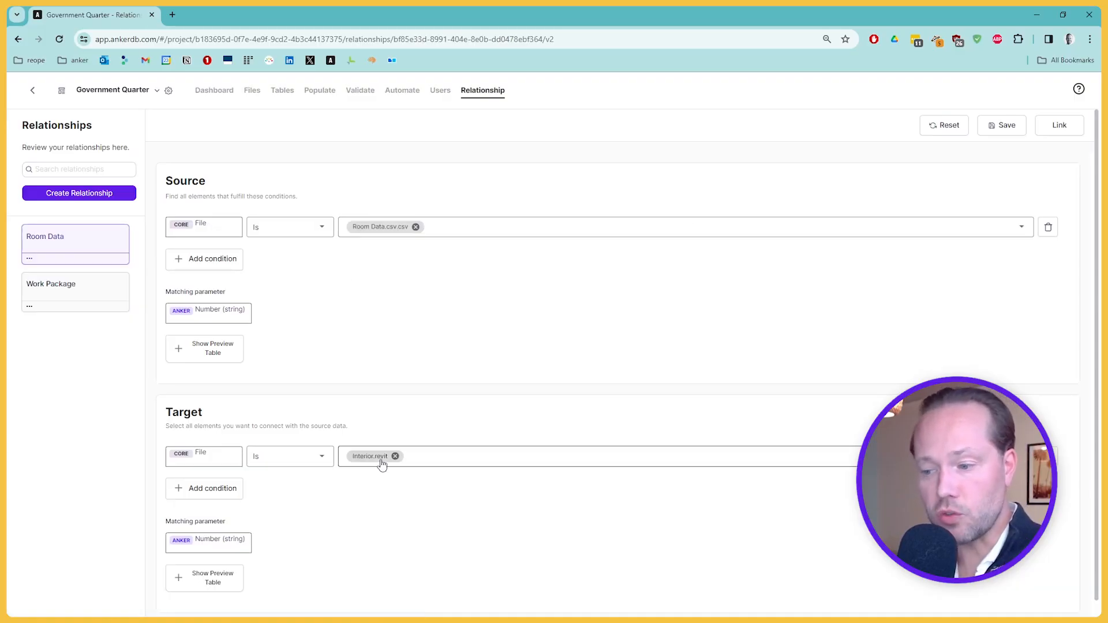
# In Anker in the browser, review the Room Data relationship's source and target, then open the Room Data population.
pyautogui.scroll(-1, 422, 338)
pyautogui.scroll(1, 421, 341)
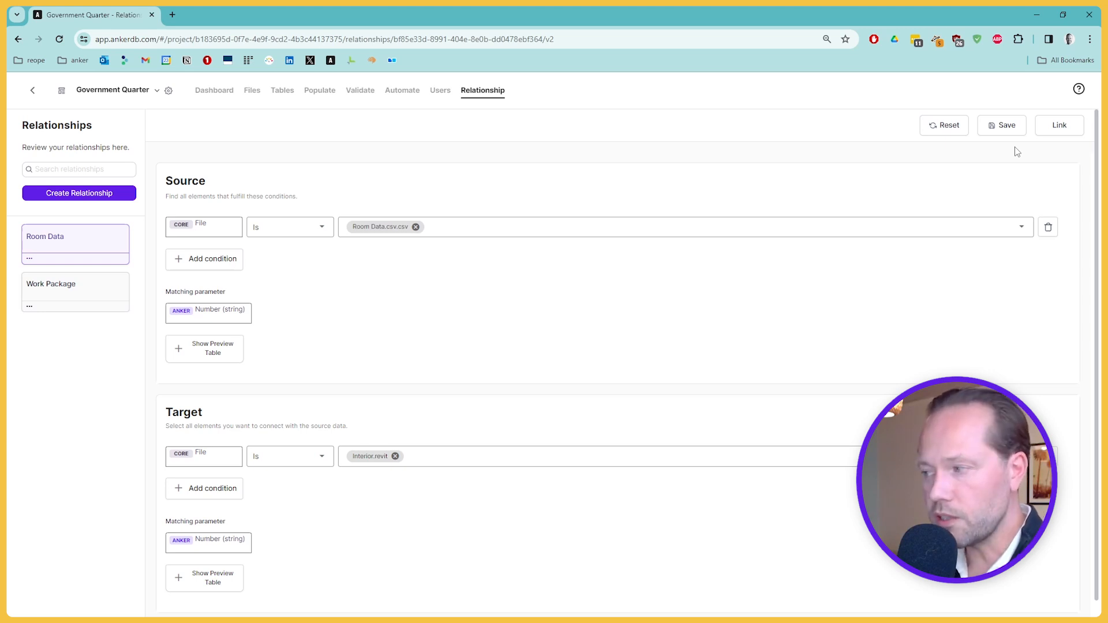
pyautogui.click(319, 91)
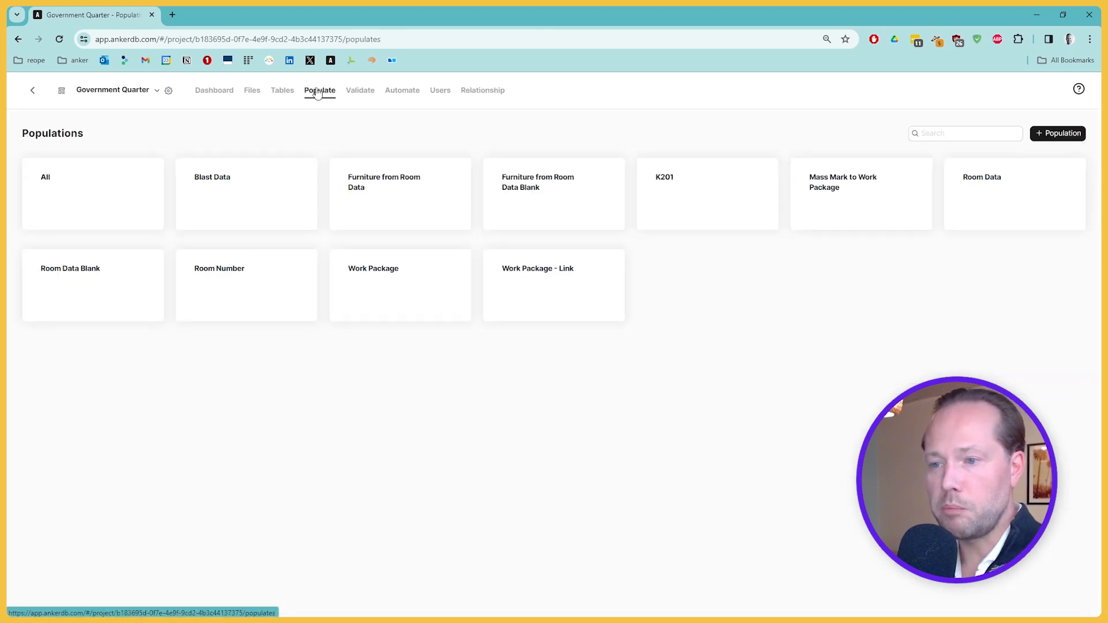
pyautogui.click(1002, 181)
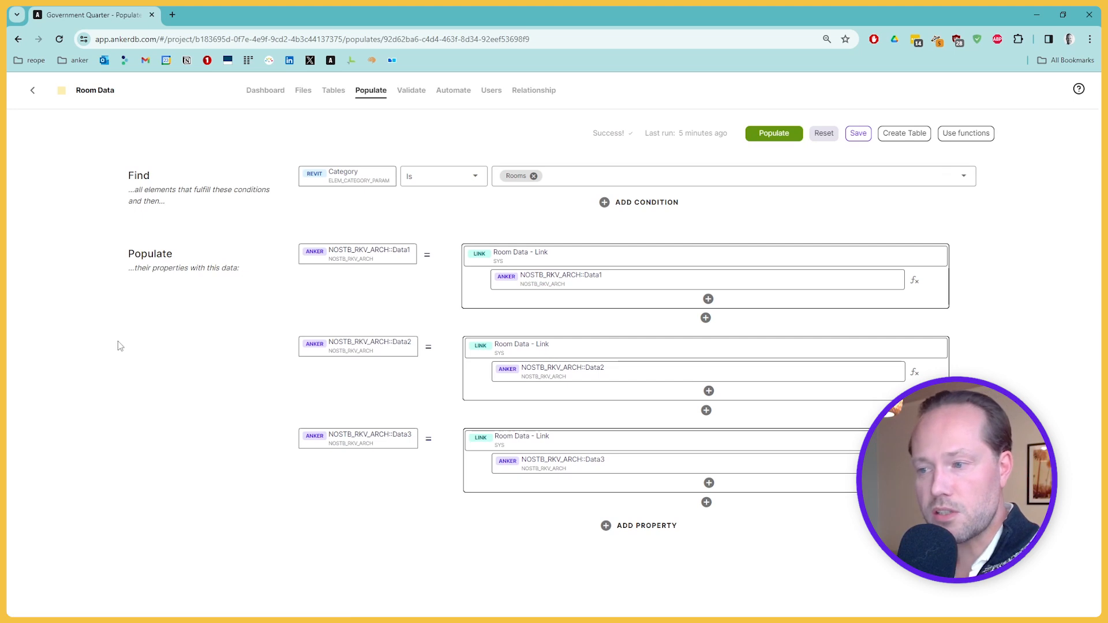